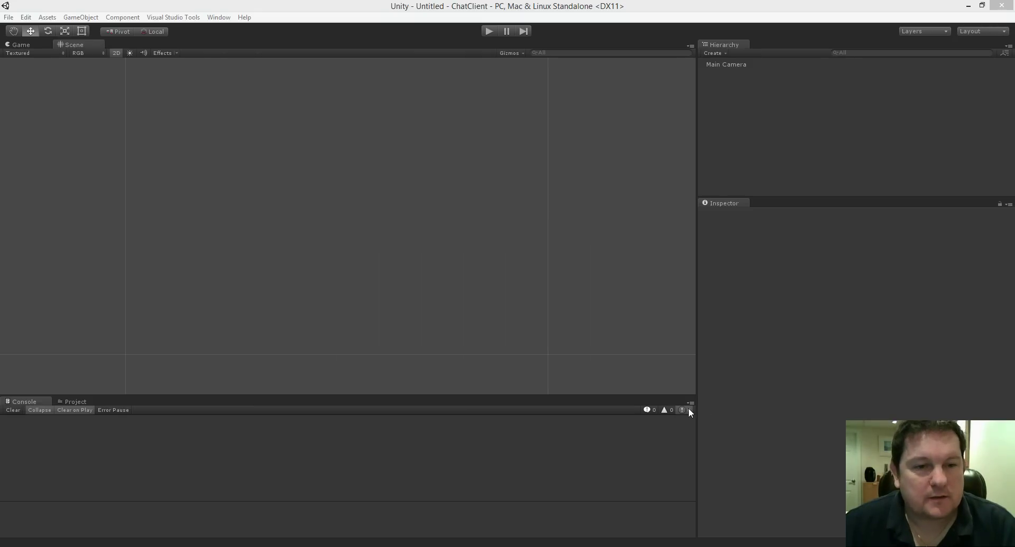
# Create a UI Panel, which adds a new Canvas and EventSystem to the scene.
pyautogui.moveTo(332, 212); pyautogui.dragTo(389, 253, button='middle')
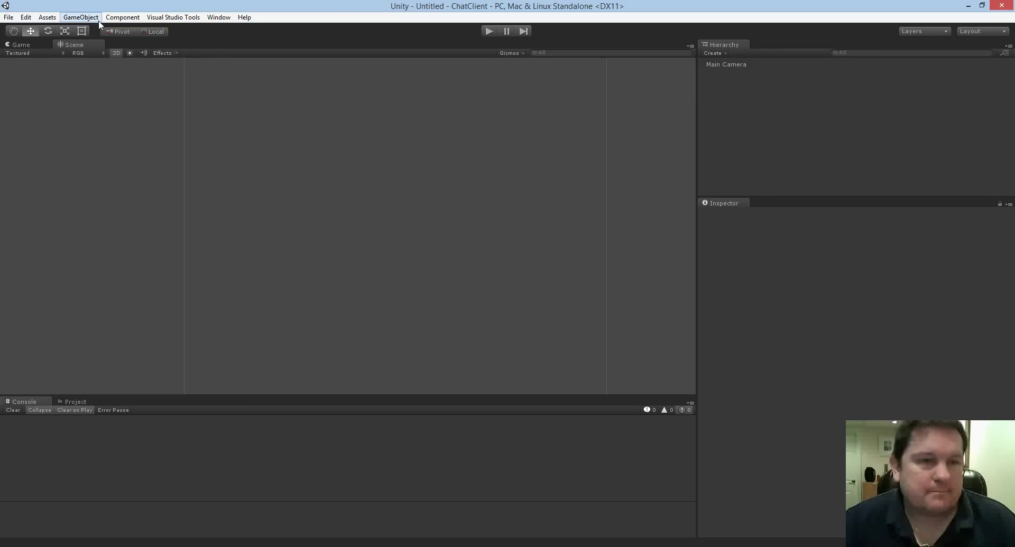
pyautogui.click(86, 18)
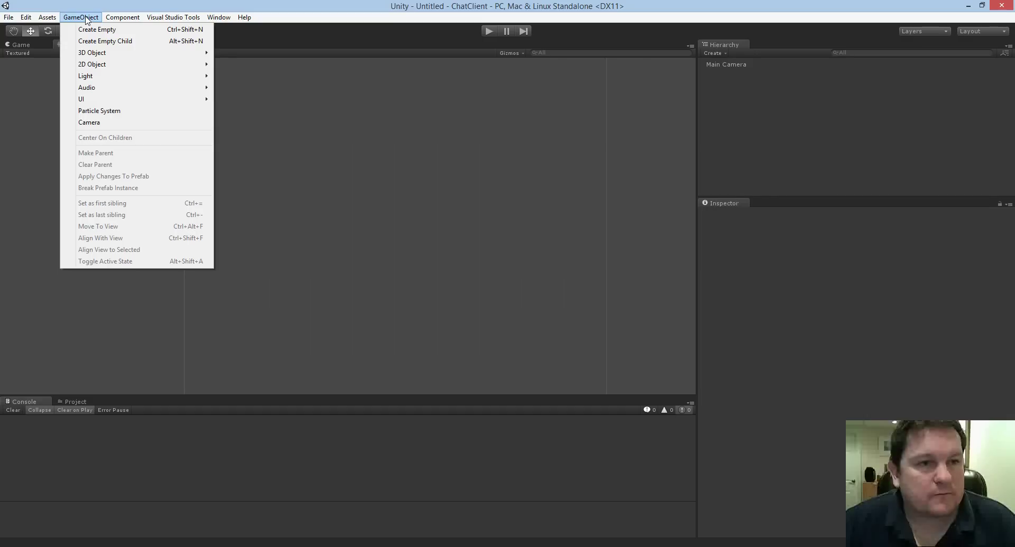
pyautogui.moveTo(122, 100)
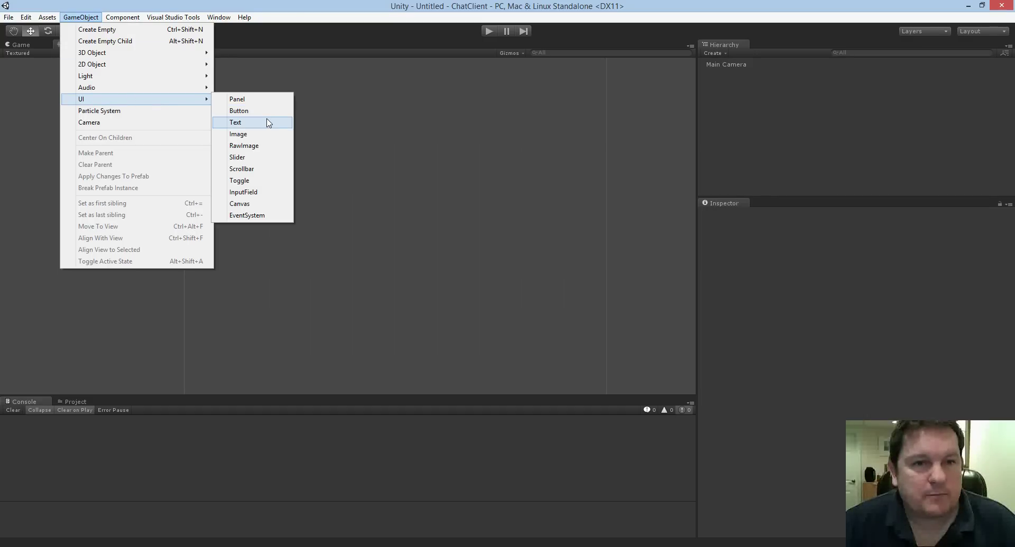
pyautogui.click(269, 99)
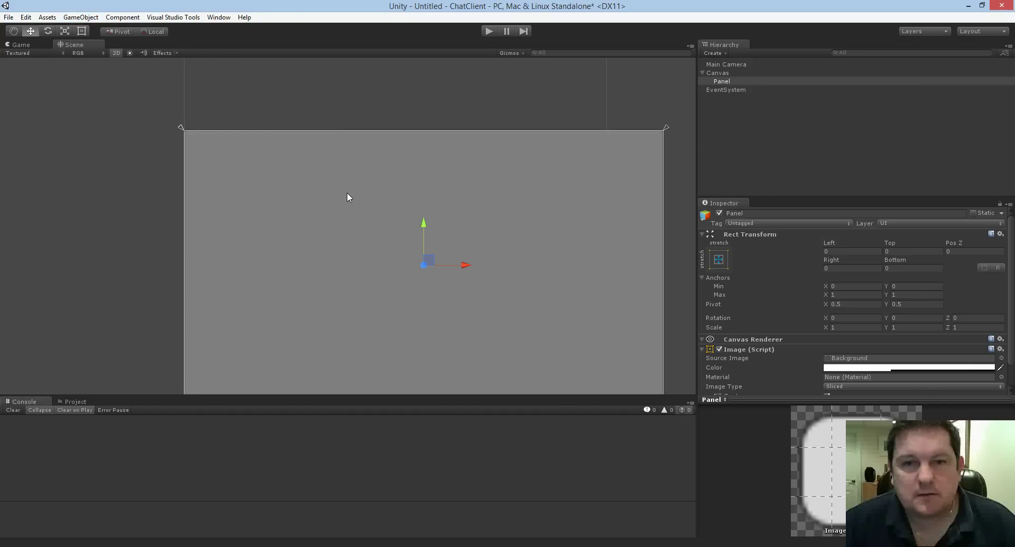
pyautogui.moveTo(349, 184); pyautogui.dragTo(343, 127)
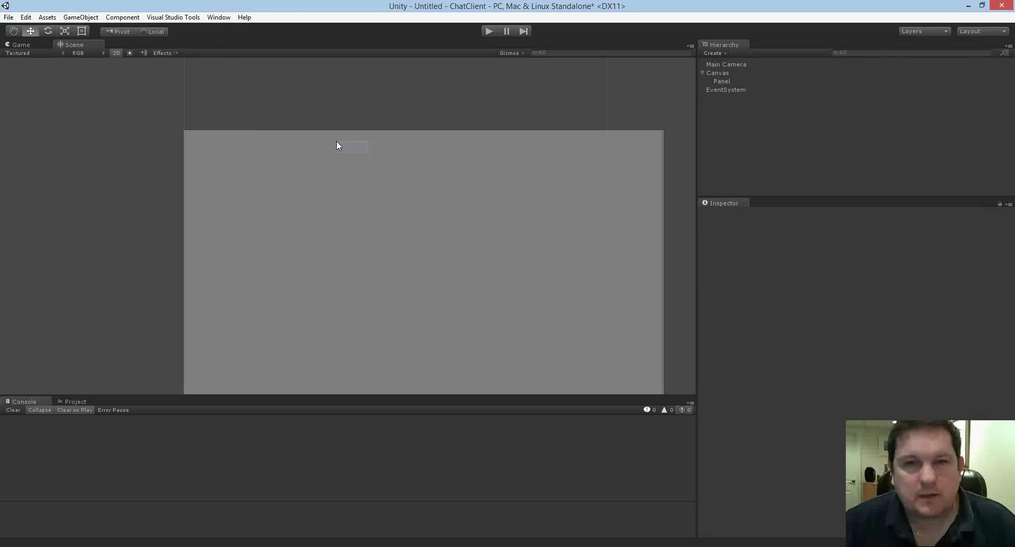
# With the Rect tool in the 2D view, select the Panel and move it up and left.
pyautogui.click(116, 53)
pyautogui.click(116, 53)
pyautogui.press('t')
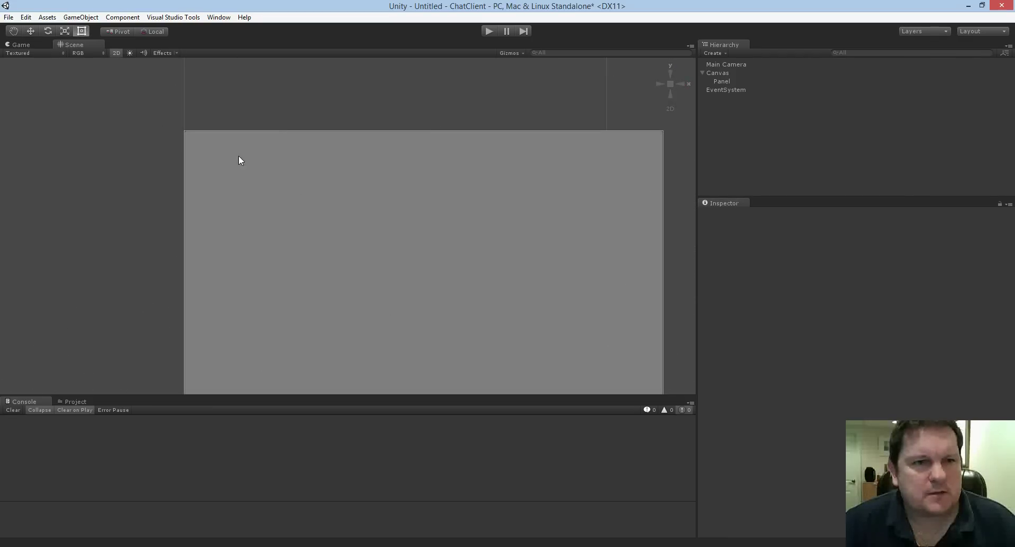
pyautogui.click(297, 182)
pyautogui.moveTo(343, 198)
pyautogui.mouseDown()
pyautogui.moveTo(319, 169)
pyautogui.moveTo(359, 189)
pyautogui.moveTo(351, 196)
pyautogui.mouseUp()
pyautogui.click(116, 53)
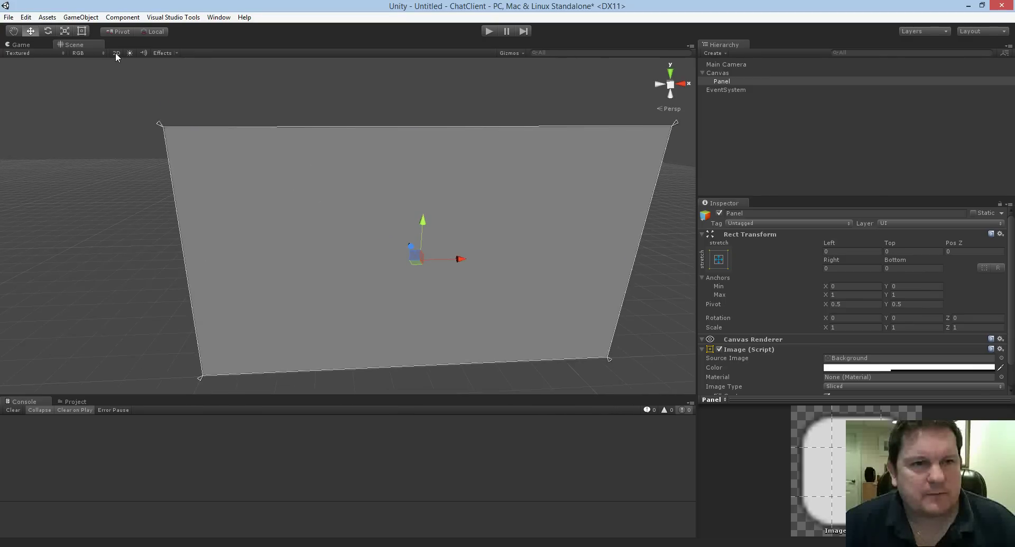
pyautogui.click(116, 53)
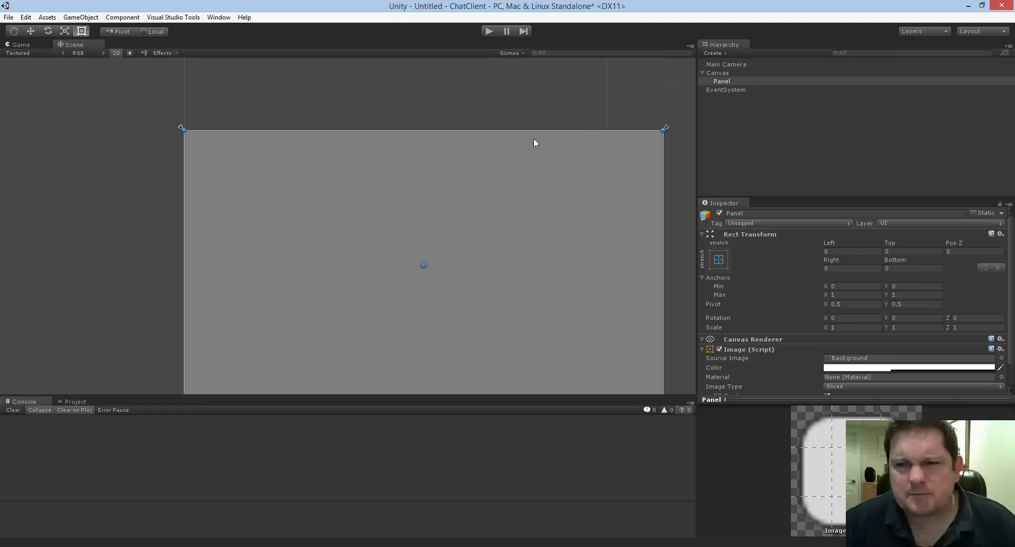
pyautogui.scroll(-5, 531, 196)
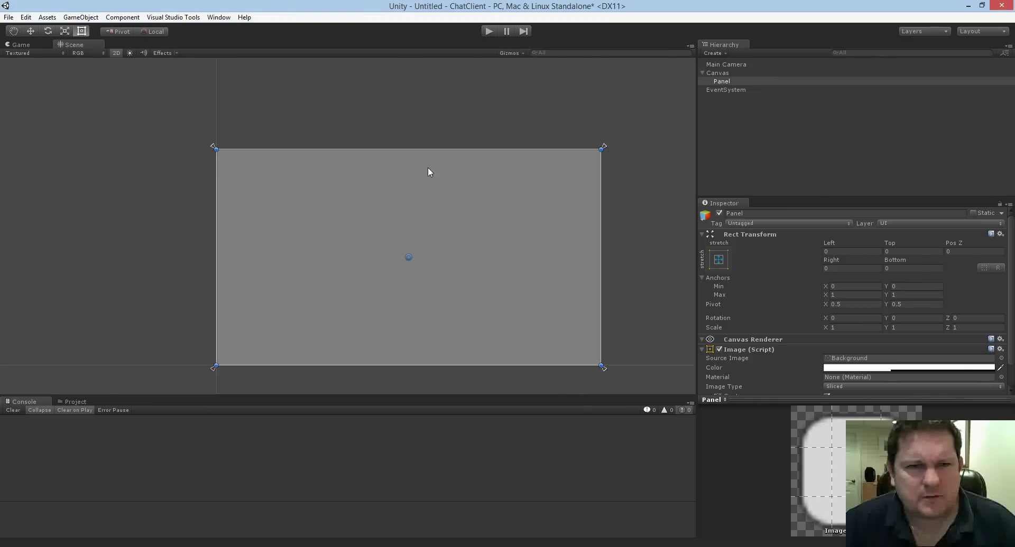
pyautogui.moveTo(348, 137); pyautogui.dragTo(328, 122, button='middle')
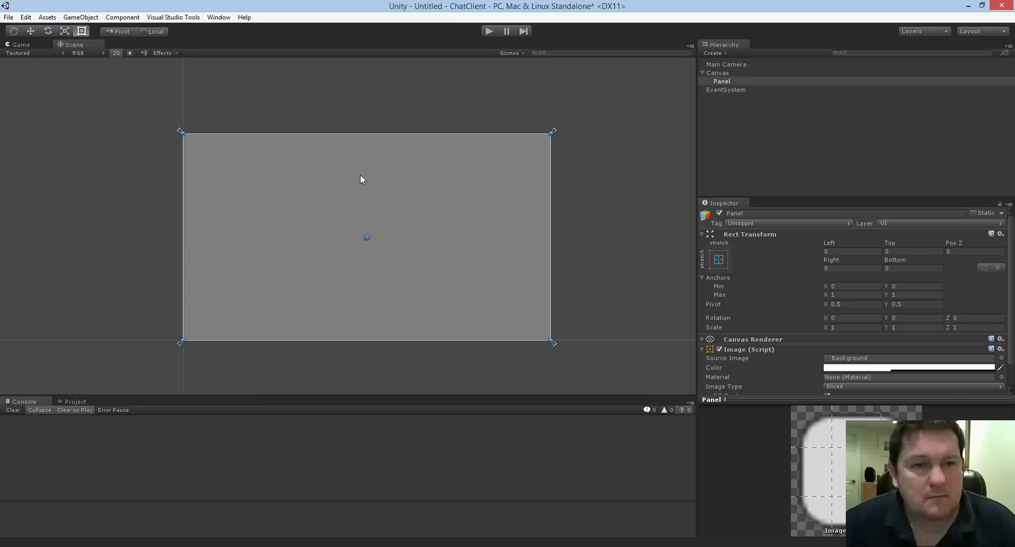
# Drag the Panel's edges and corners to shrink it into a near-square box mid-canvas.
pyautogui.moveTo(183, 211); pyautogui.dragTo(297, 212)
pyautogui.moveTo(413, 137); pyautogui.dragTo(422, 217)
pyautogui.moveTo(548, 256); pyautogui.dragTo(365, 214)
pyautogui.scroll(5, 391, 173)
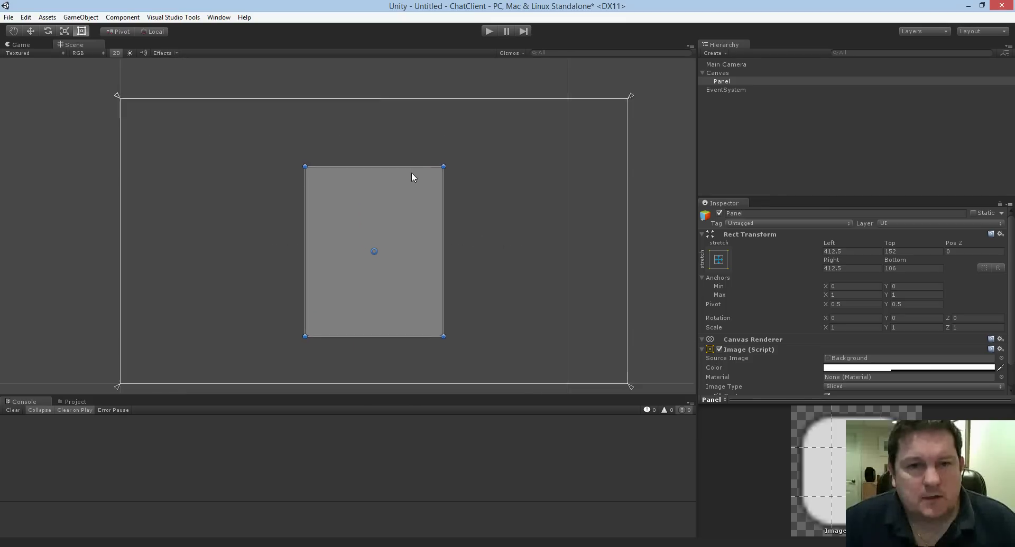
pyautogui.moveTo(349, 130); pyautogui.dragTo(328, 121, button='middle')
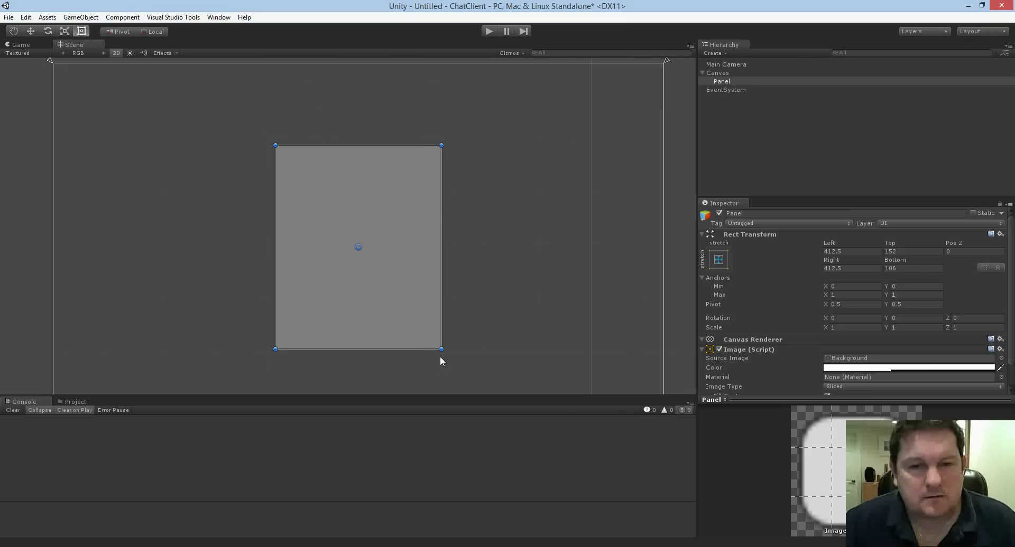
pyautogui.moveTo(441, 350); pyautogui.dragTo(499, 335)
pyautogui.moveTo(430, 214); pyautogui.dragTo(404, 219)
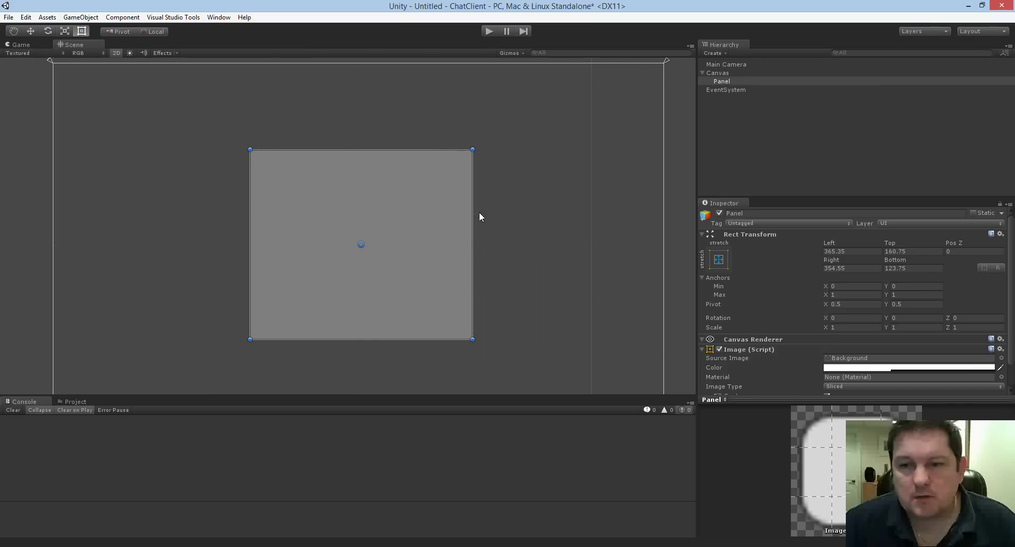
# Rename the Panel in the Hierarchy to ScrollTextControl.
pyautogui.click(723, 80)
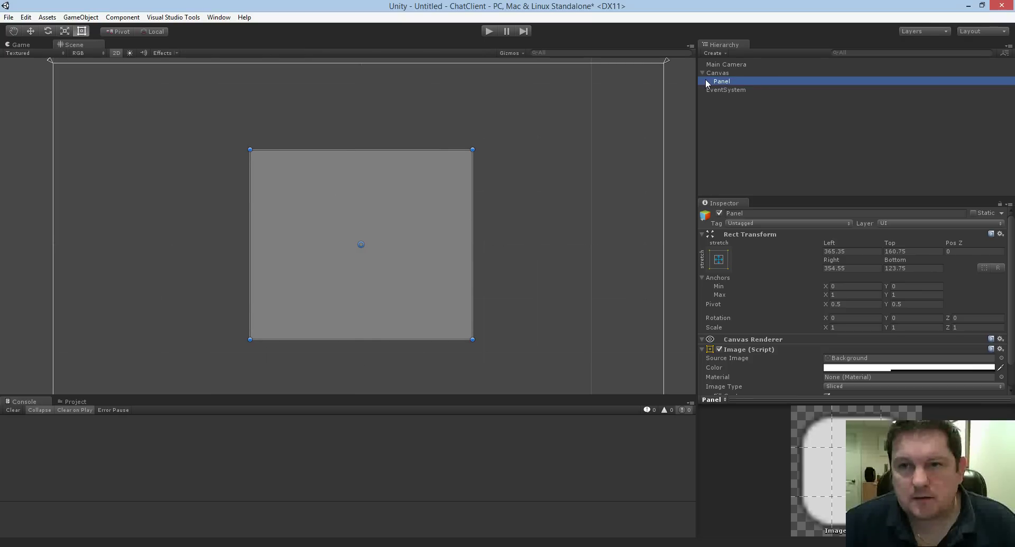
pyautogui.rightClick(721, 80)
pyautogui.click(745, 115)
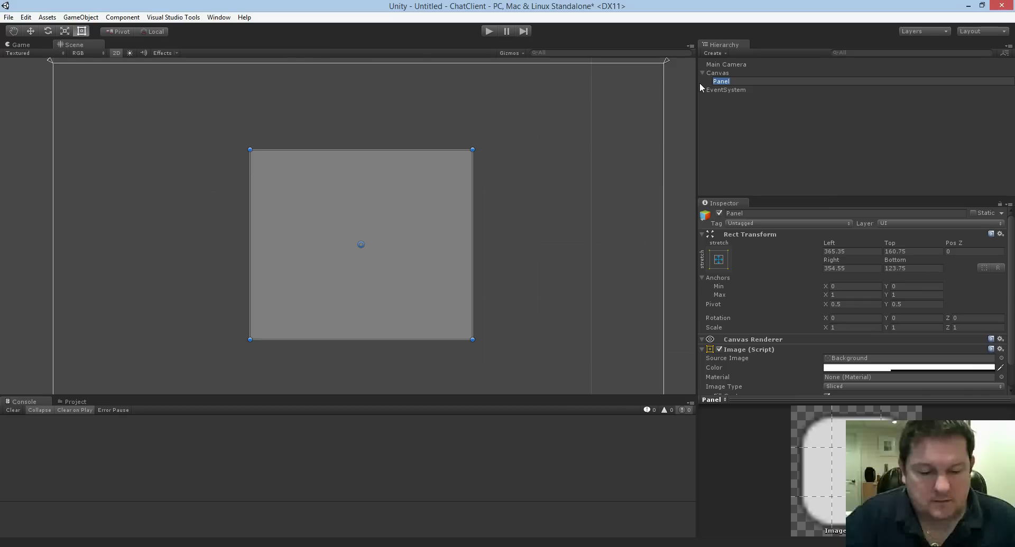
pyautogui.write('ScrollTextControl')
pyautogui.press('Return')
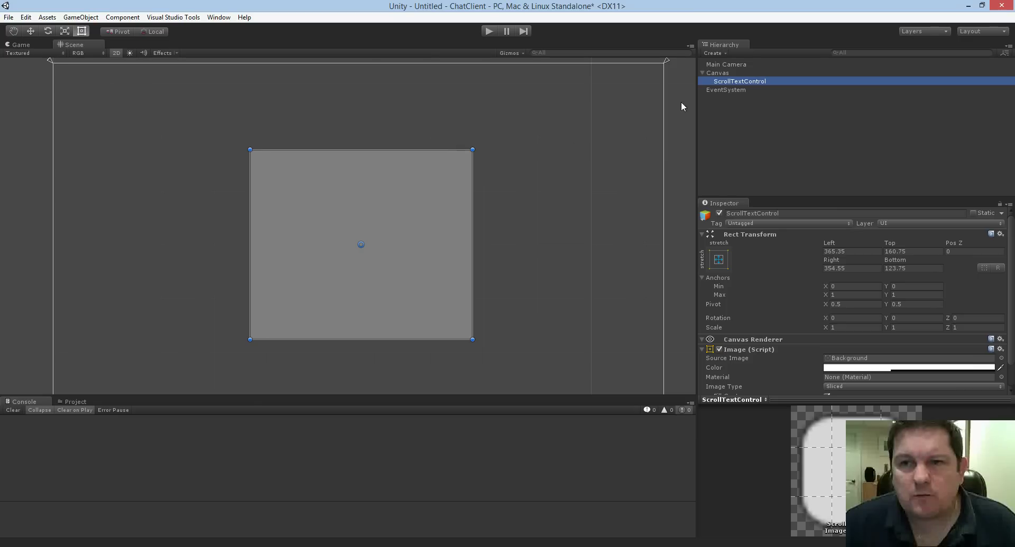
# Add a white Image under ScrollTextControl, sized 327.9 by 331.8 with a grey strip on the right.
pyautogui.rightClick(725, 81)
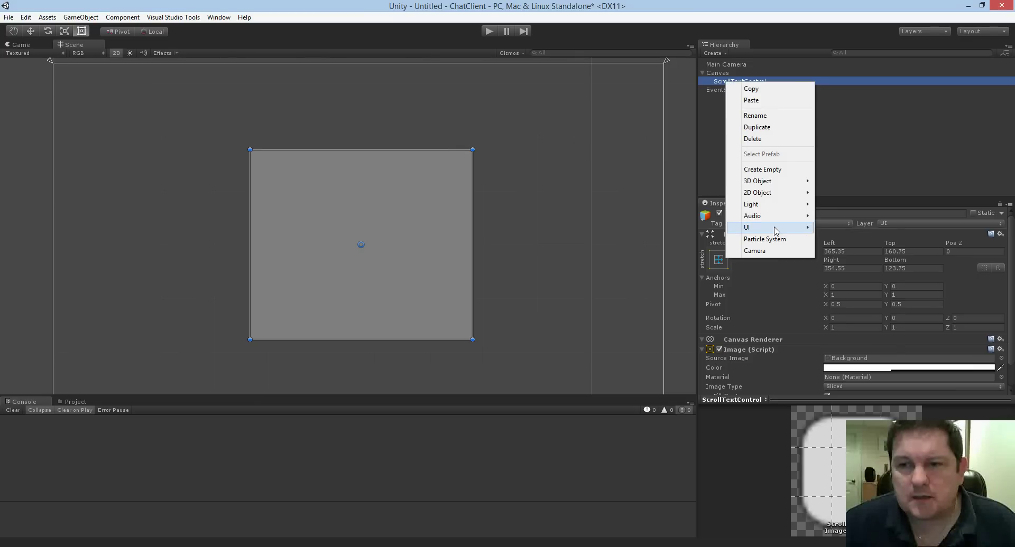
pyautogui.moveTo(774, 228)
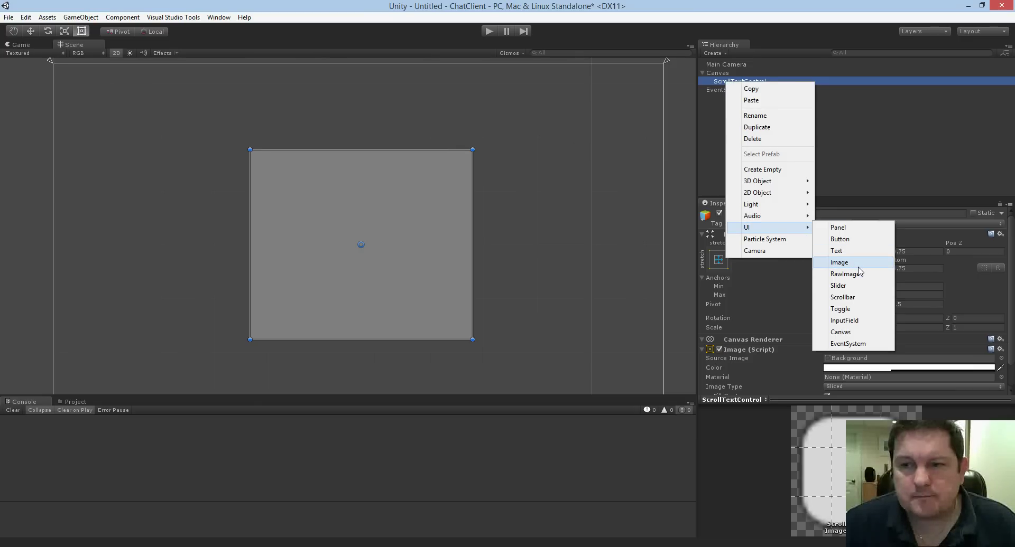
pyautogui.click(840, 262)
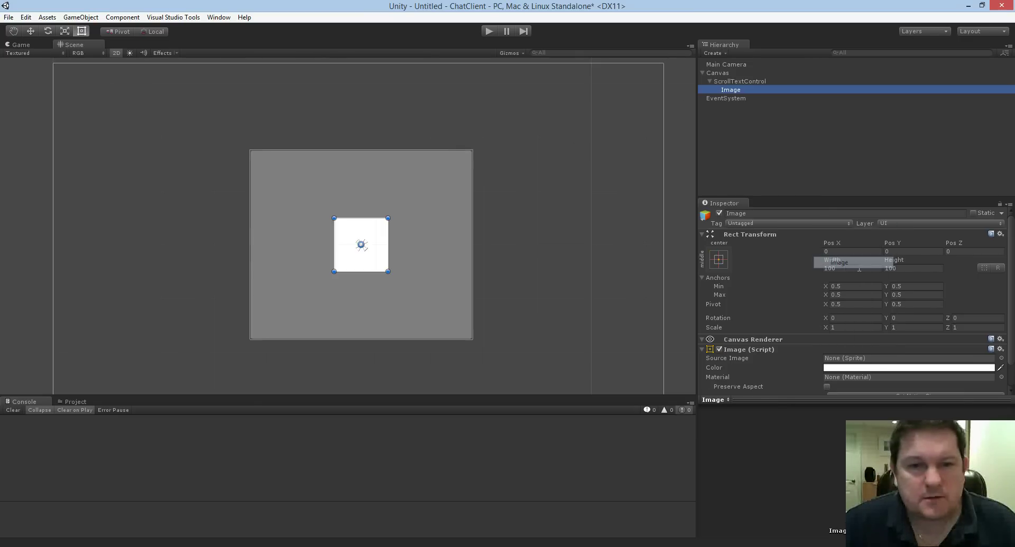
pyautogui.moveTo(378, 255); pyautogui.dragTo(432, 335)
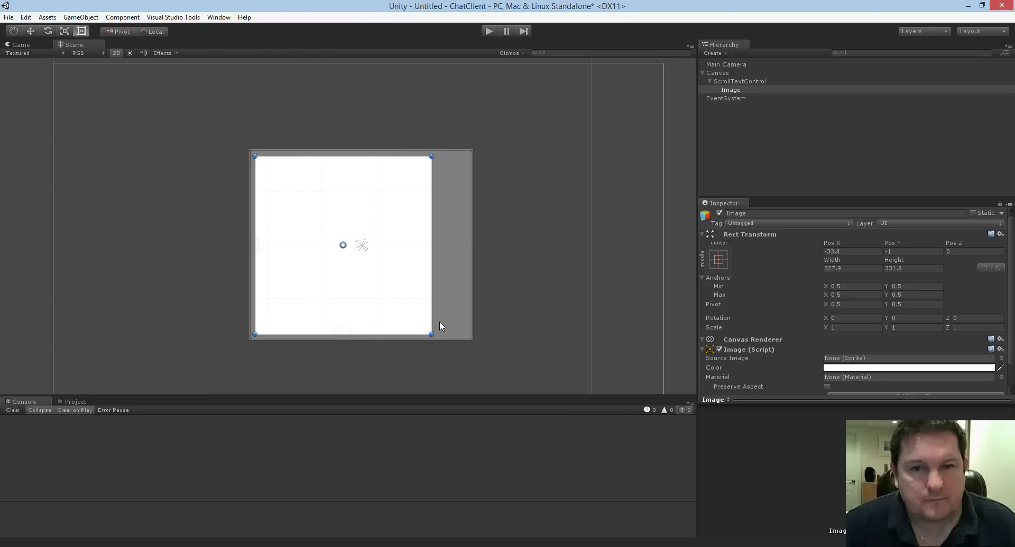
pyautogui.click(493, 228)
pyautogui.click(369, 220)
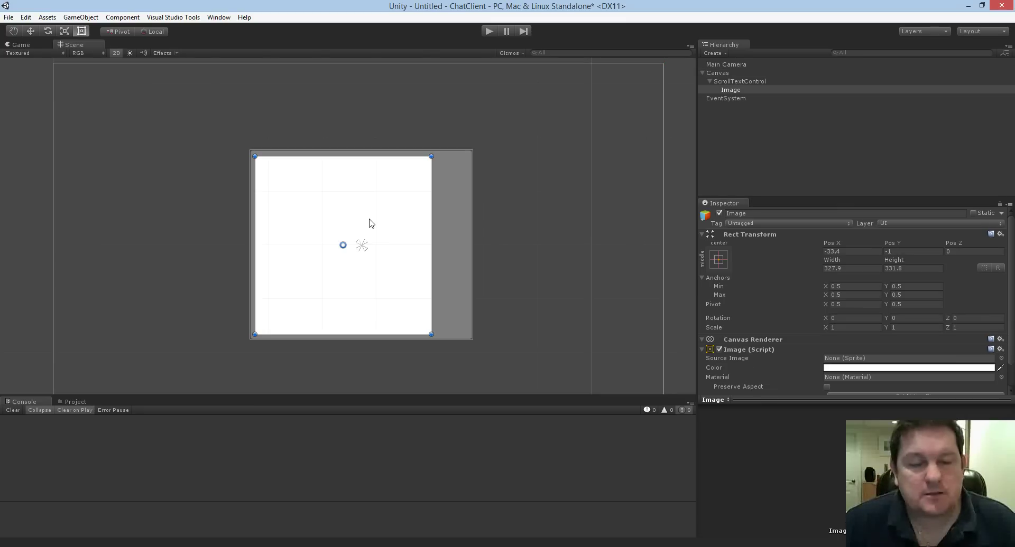
pyautogui.click(466, 206)
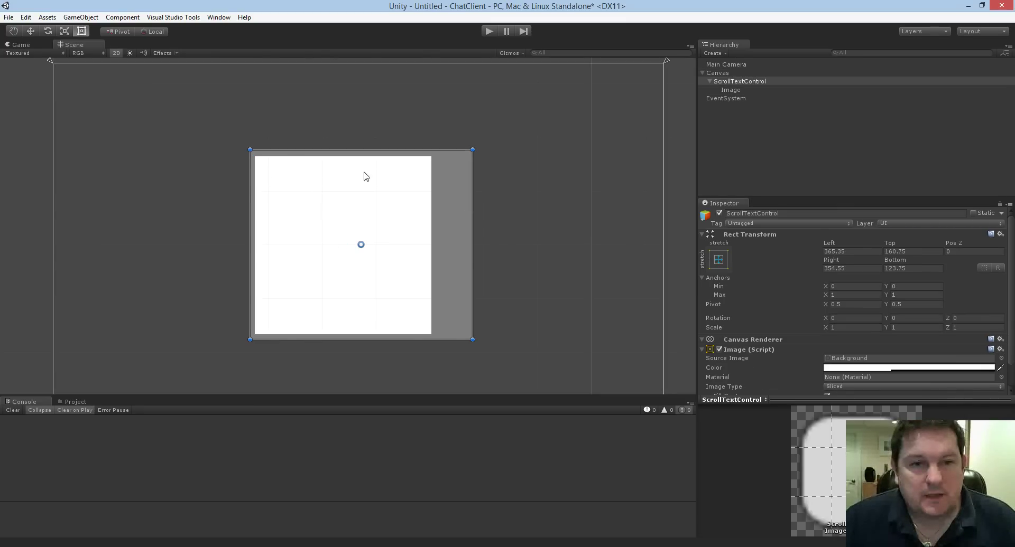
pyautogui.click(343, 180)
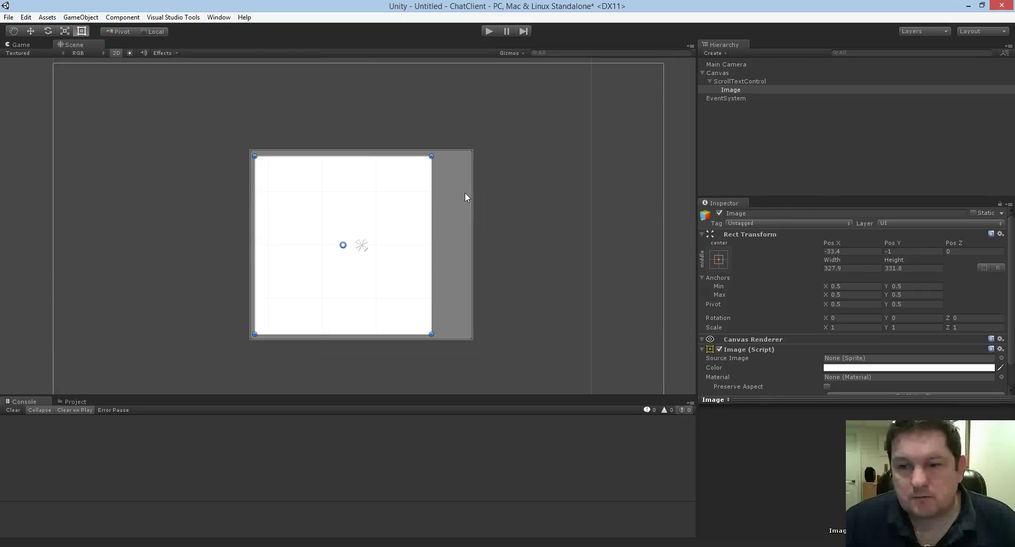
# Add a Text child to the Image and stretch it over the white area, 327.9 by 331.8.
pyautogui.rightClick(737, 91)
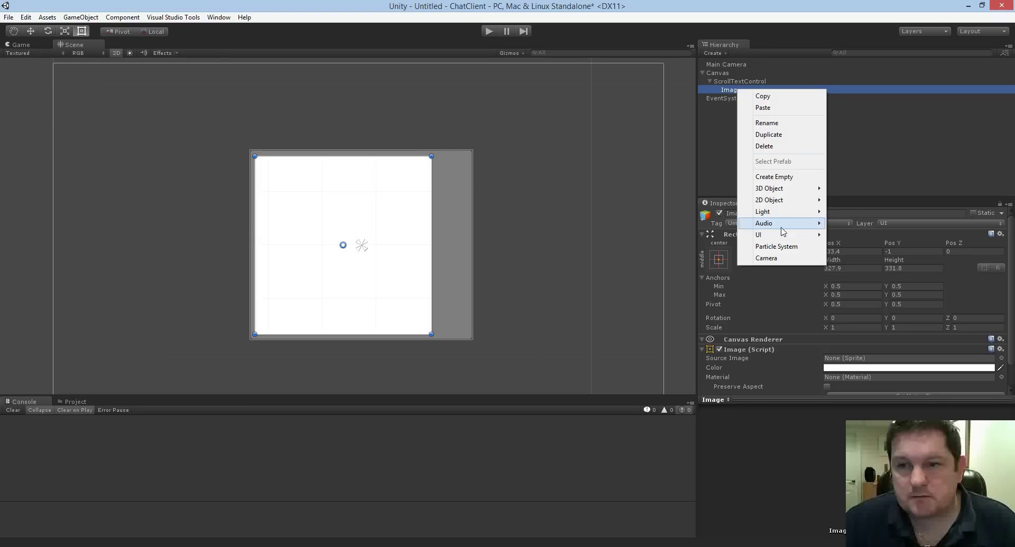
pyautogui.moveTo(794, 236)
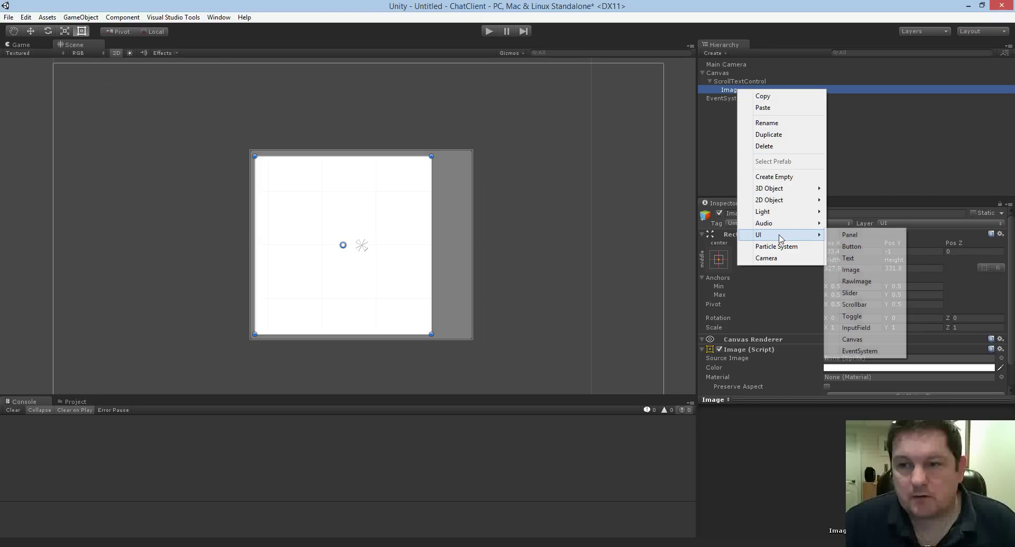
pyautogui.click(866, 257)
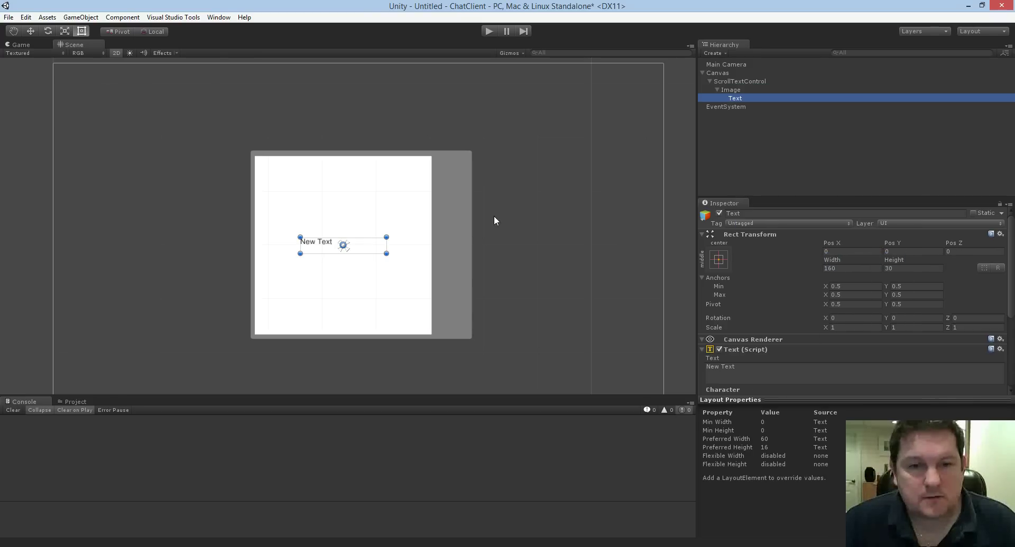
pyautogui.moveTo(355, 250); pyautogui.dragTo(431, 334)
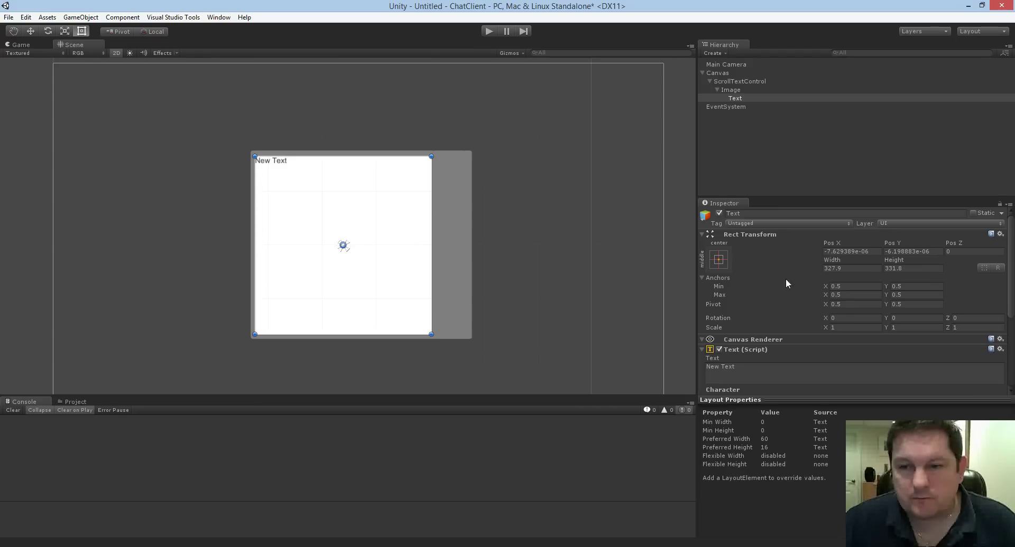
# Type numbered lines 1 through 20 into the Text's content field.
pyautogui.scroll(-3, 801, 272)
pyautogui.scroll(-1, 801, 273)
pyautogui.click(749, 240)
pyautogui.write('1 2 3 4 5 6 7 8 9 10')
pyautogui.press('BackSpace')
pyautogui.write('1')
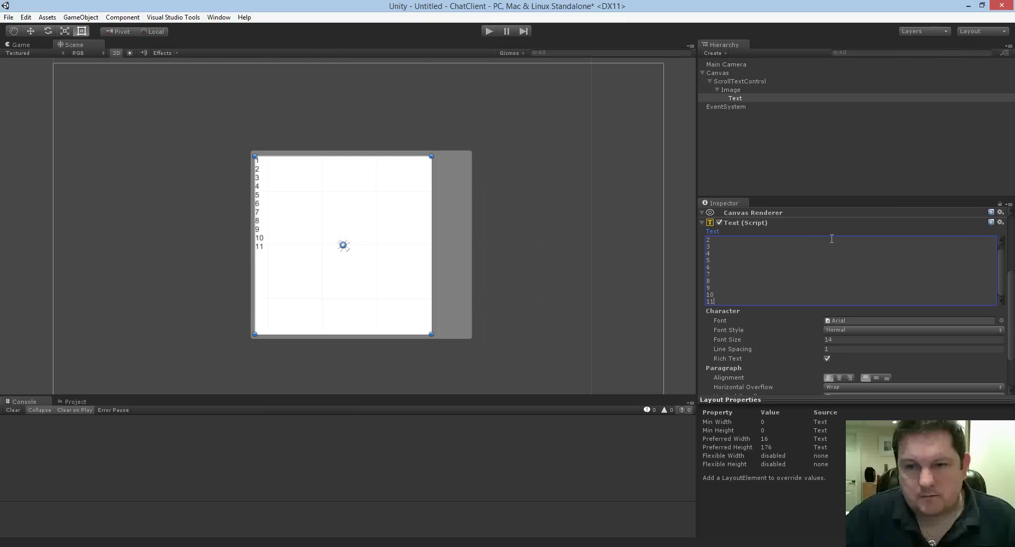
pyautogui.write('0 11 12 13 14 ')
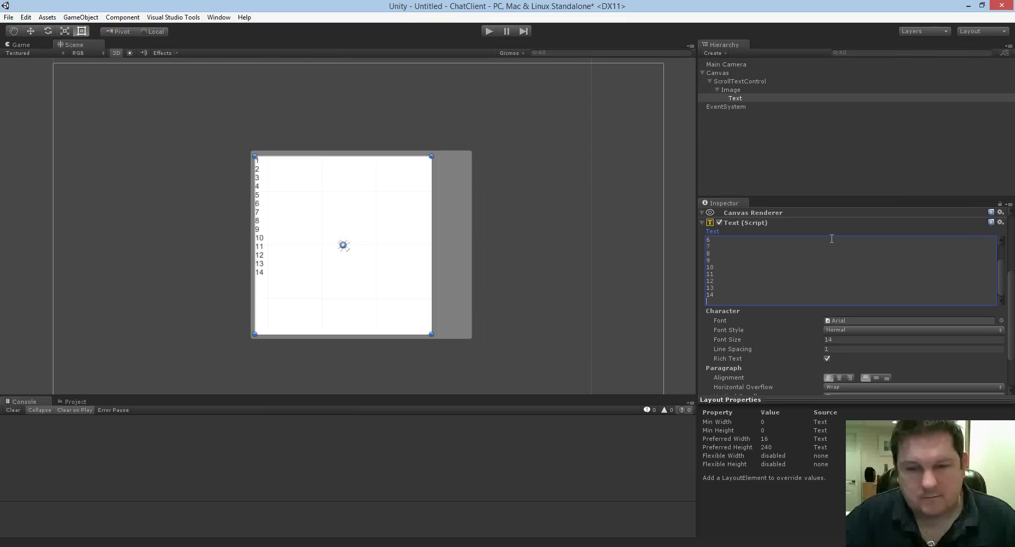
pyautogui.write('1')
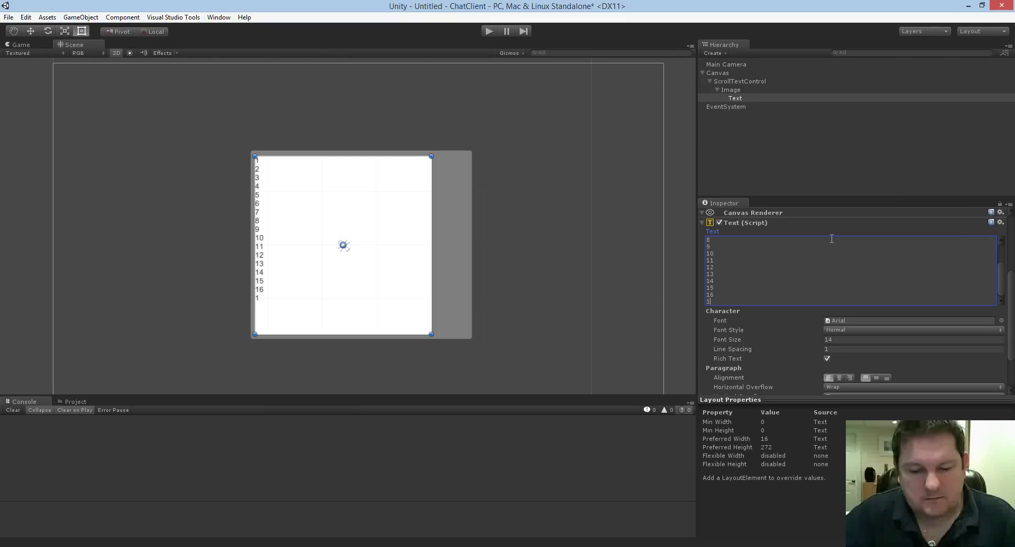
pyautogui.write('5 16 17 18 19 20')
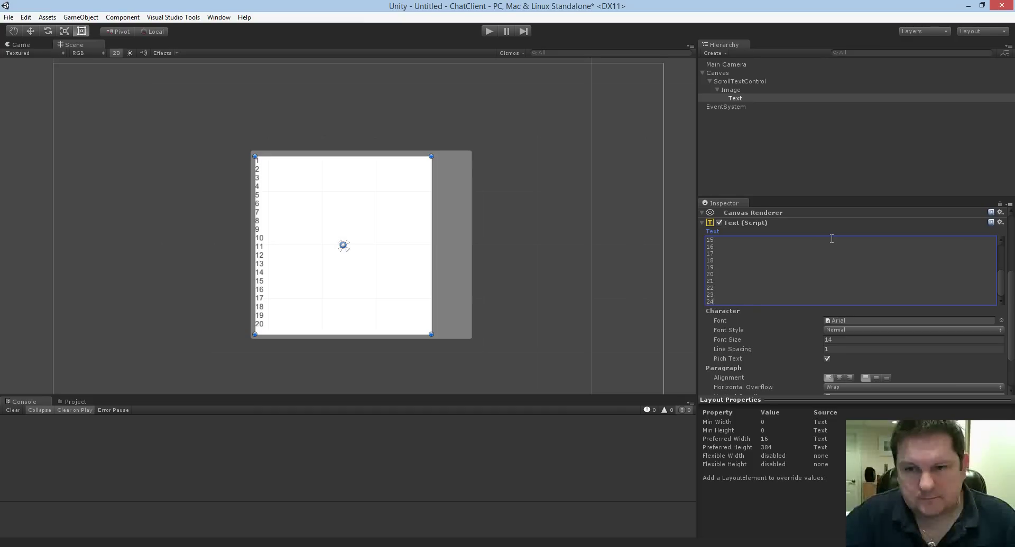
# Continue the numbered lines with 26 through 30, one per line, and finish editing.
pyautogui.press('Return')
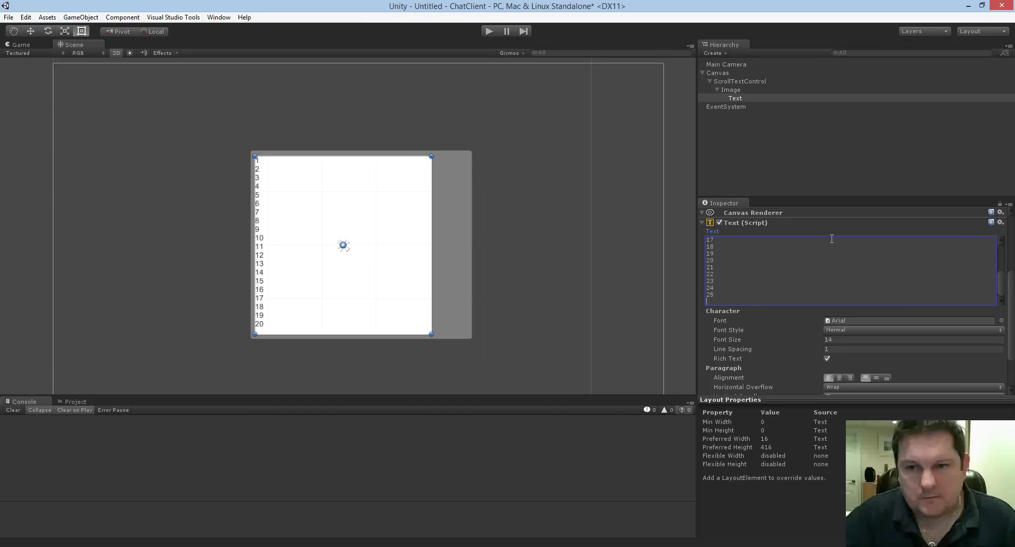
pyautogui.write('26')
pyautogui.press('Return')
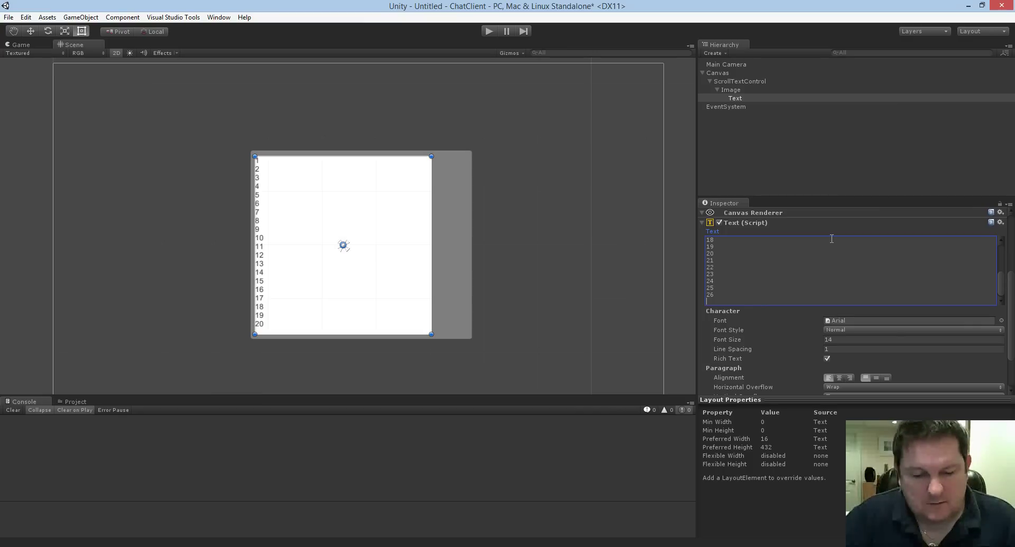
pyautogui.write('27 28 29')
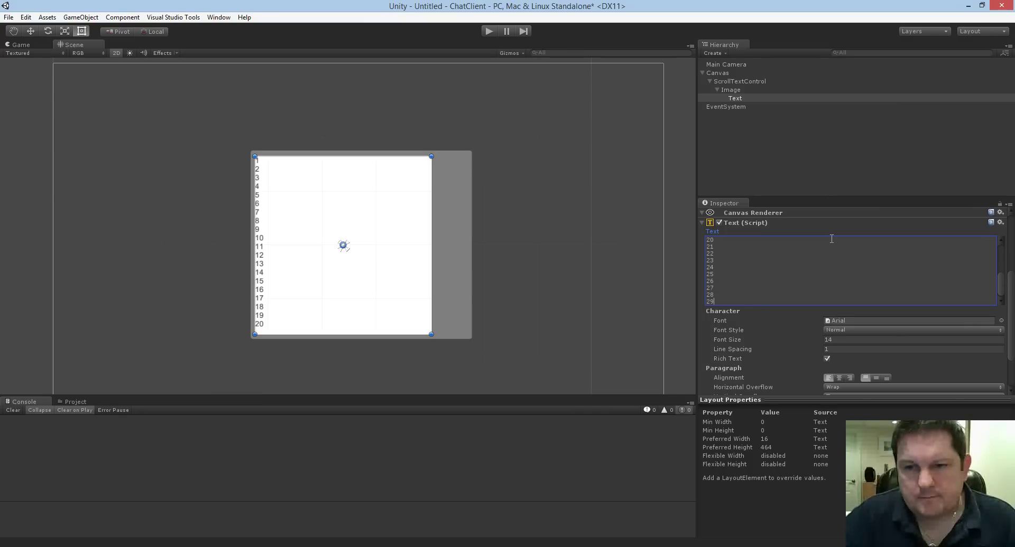
pyautogui.press('Return')
pyautogui.write('30')
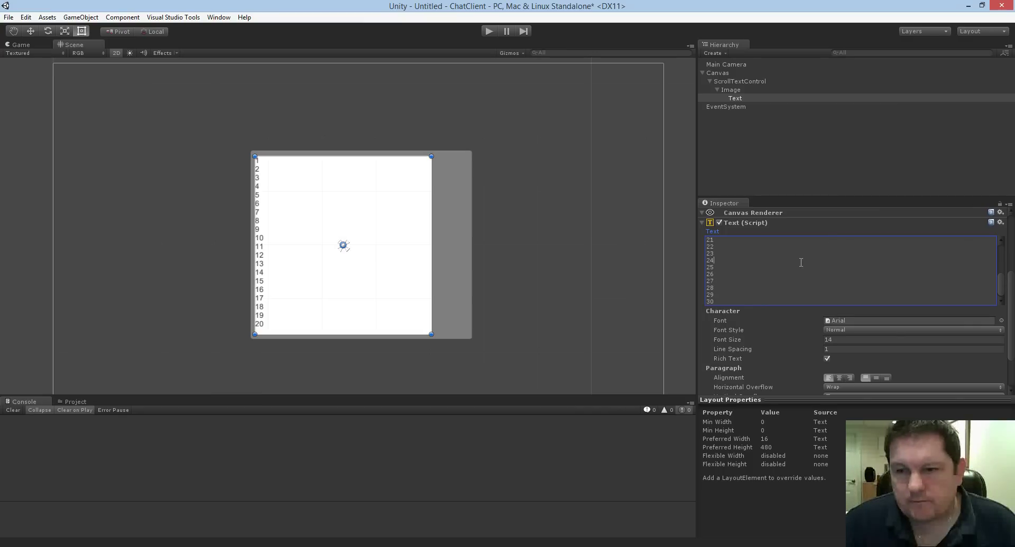
pyautogui.click(855, 340)
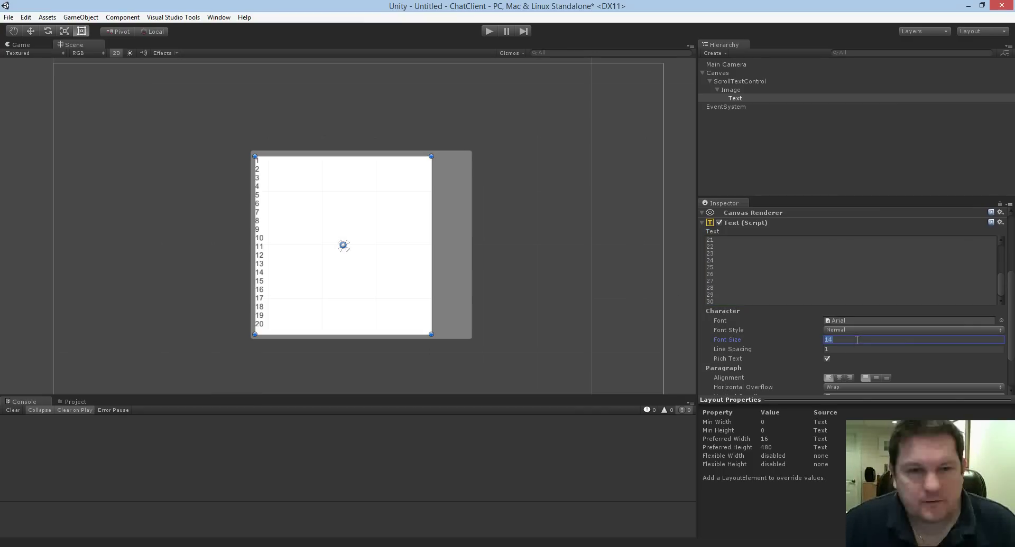
pyautogui.click(303, 180)
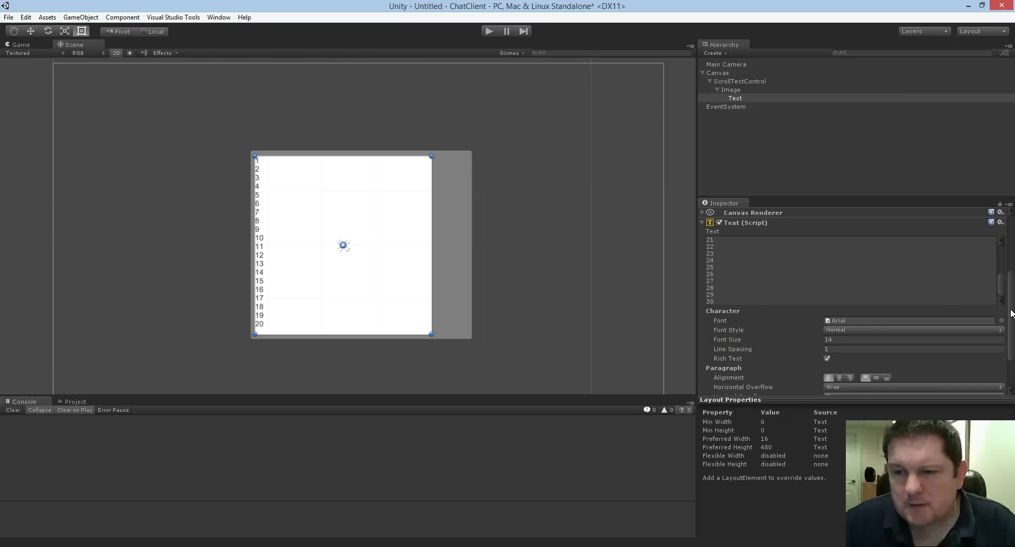
# Change the Text's Vertical Overflow from Truncate to Overflow.
pyautogui.scroll(-3, 1011, 312)
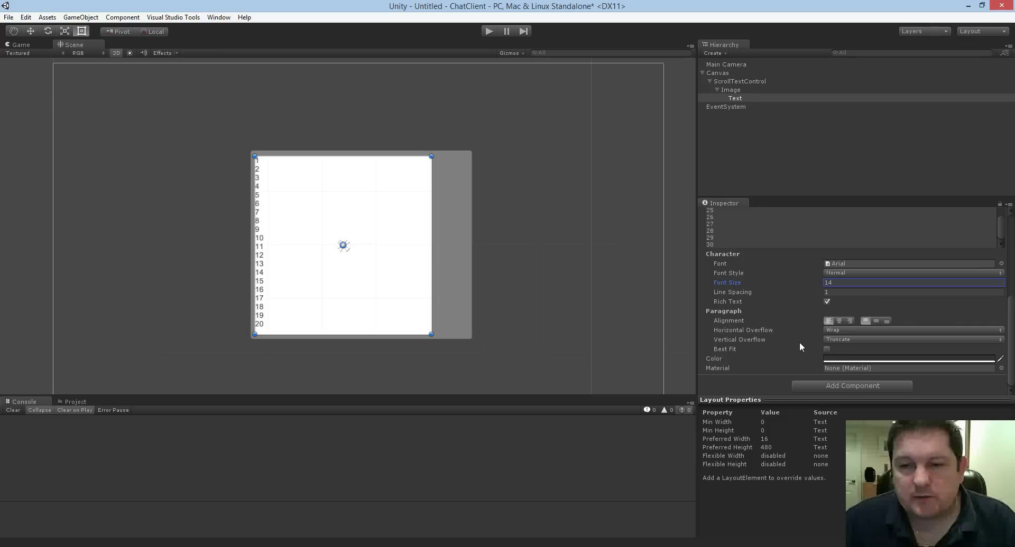
pyautogui.click(842, 339)
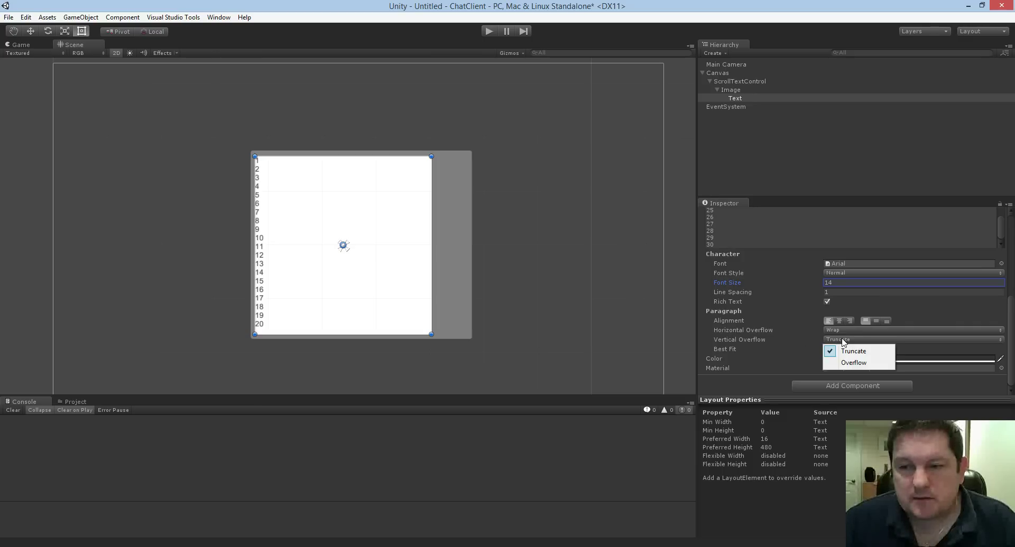
pyautogui.click(853, 363)
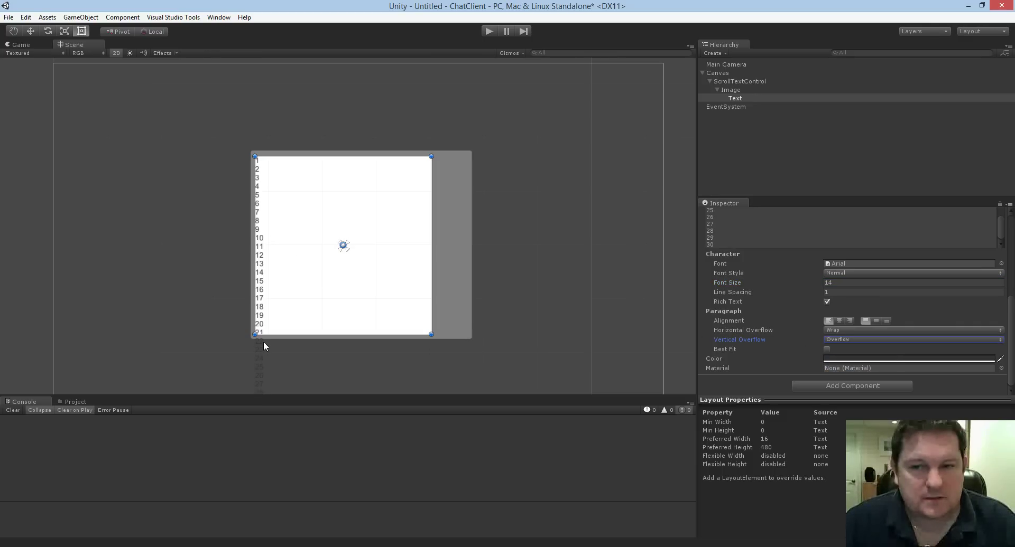
pyautogui.scroll(-2, 263, 342)
pyautogui.moveTo(200, 294); pyautogui.dragTo(204, 192, button='middle')
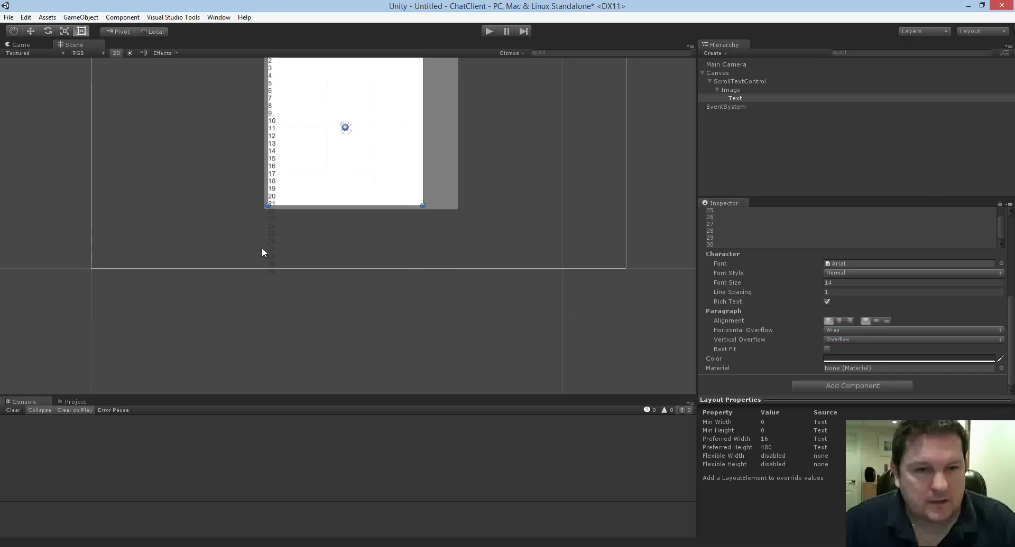
pyautogui.moveTo(228, 181); pyautogui.dragTo(251, 240)
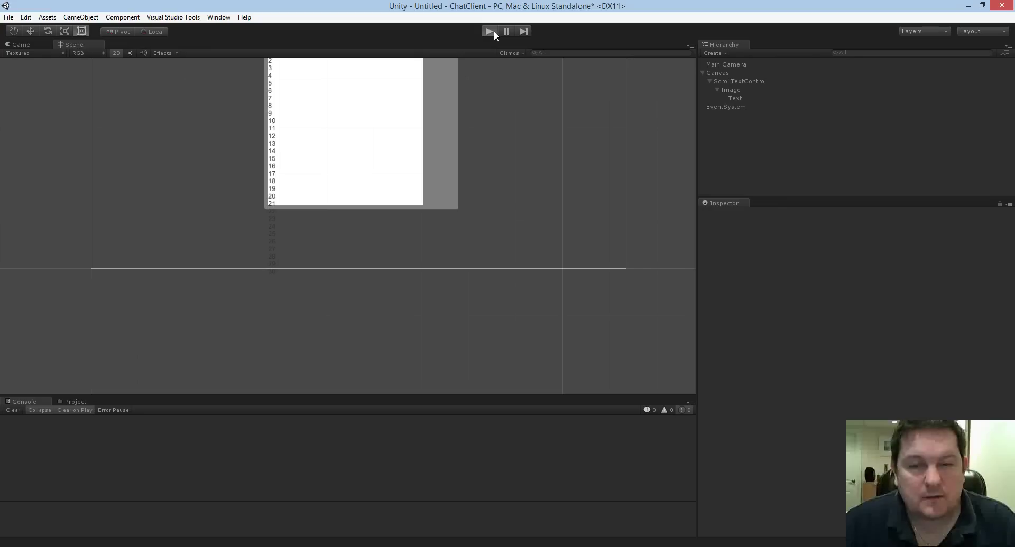
pyautogui.hotkey('ctrl', 'p')
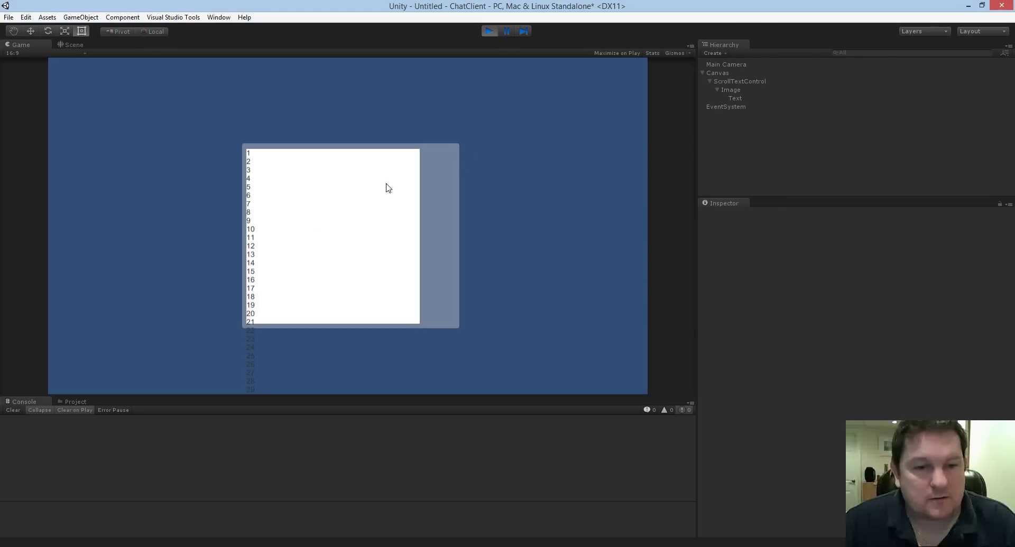
pyautogui.click(487, 31)
pyautogui.moveTo(521, 152); pyautogui.dragTo(564, 259, button='middle')
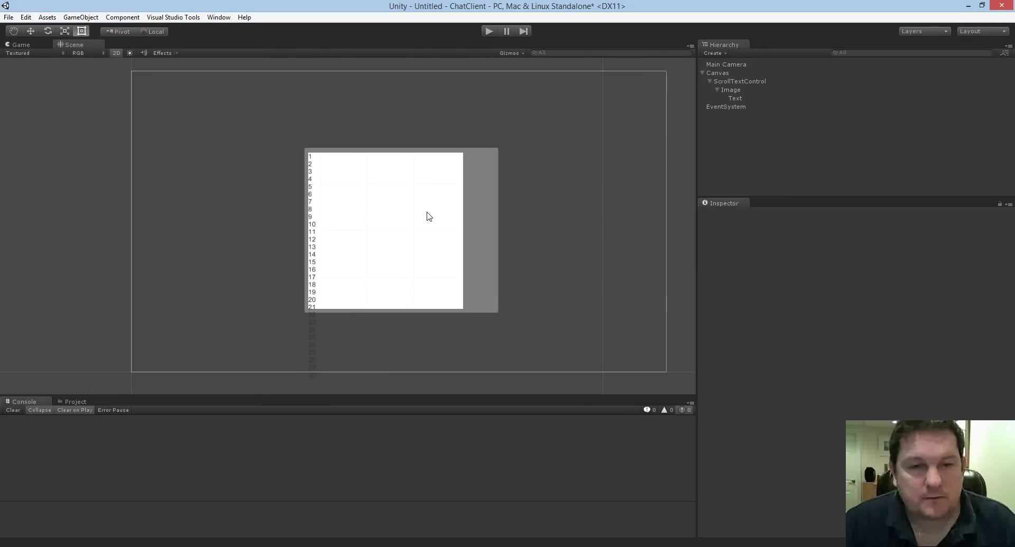
# Rename the Image object to ScrollBackground.
pyautogui.click(729, 93)
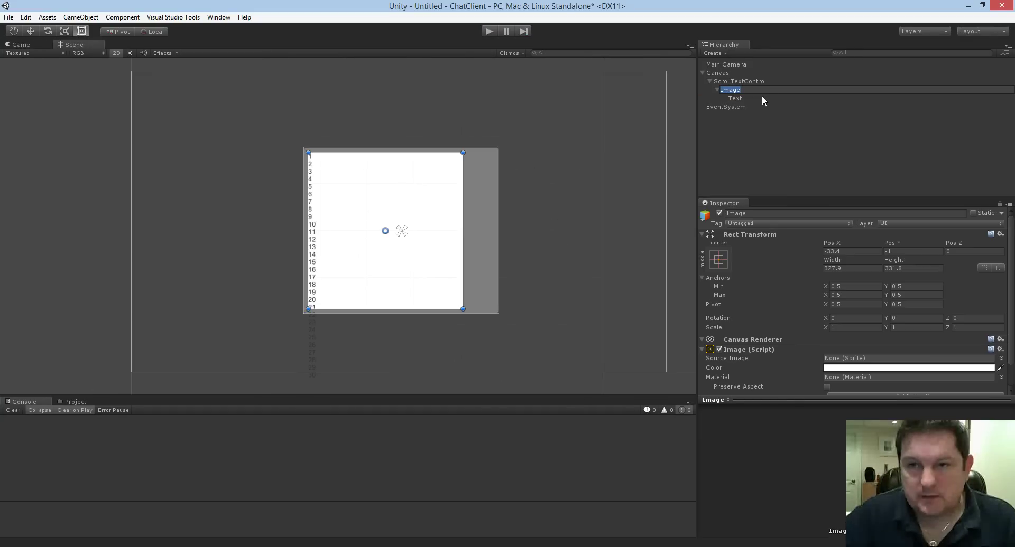
pyautogui.write('Scro')
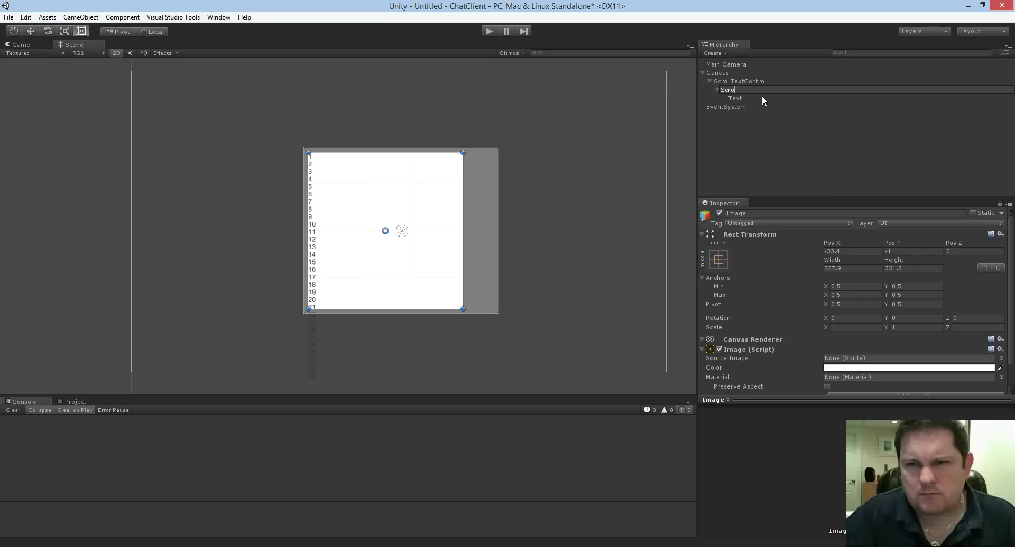
pyautogui.write('llBackground')
pyautogui.press('Return')
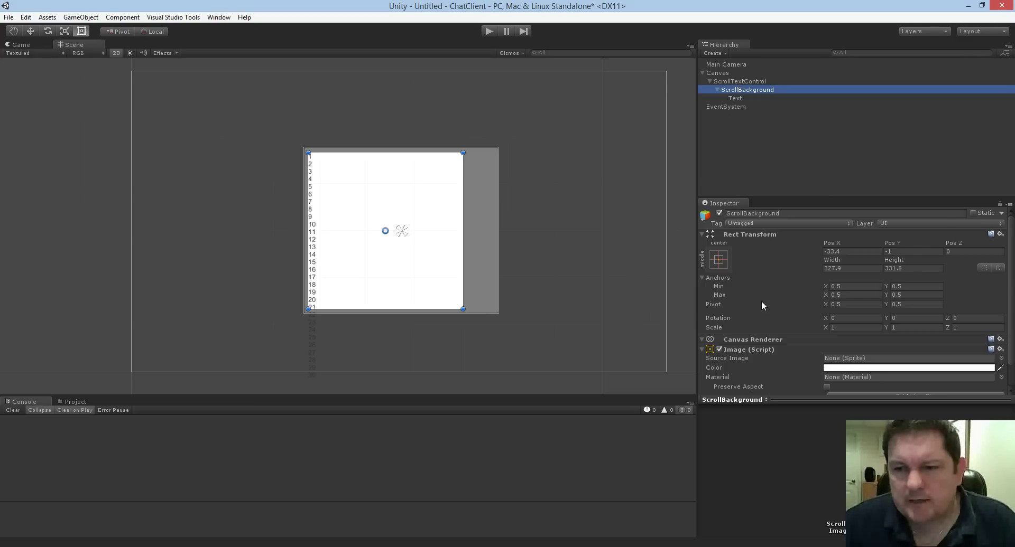
pyautogui.scroll(-1, 790, 334)
# Add a Mask component to ScrollBackground by searching 'Mask' in Add Component.
pyautogui.click(823, 386)
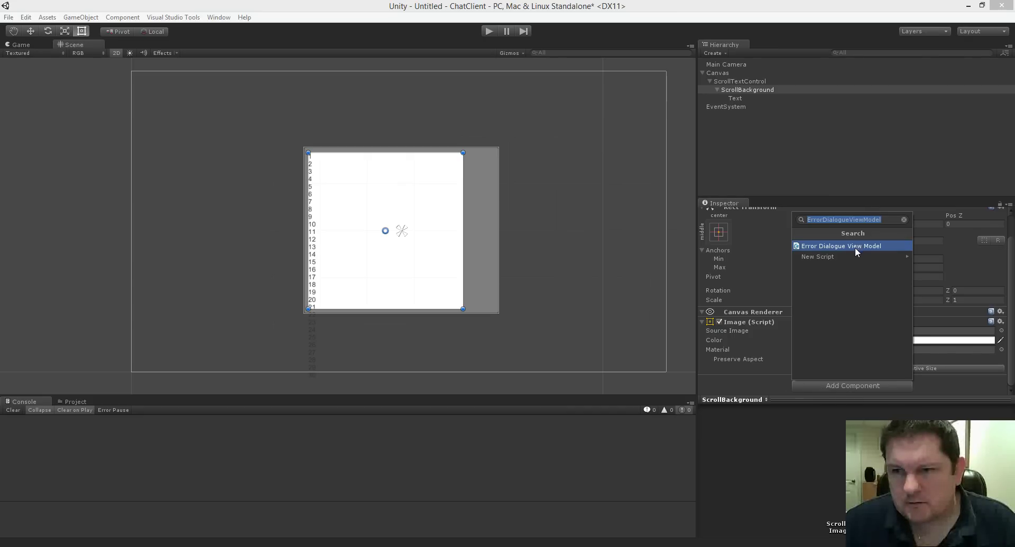
pyautogui.press('BackSpace')
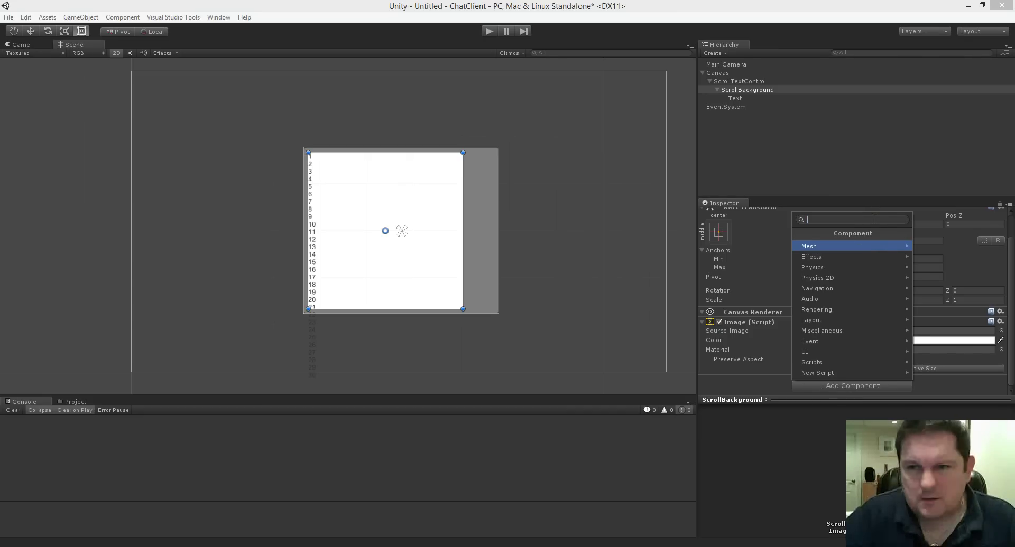
pyautogui.write('mask')
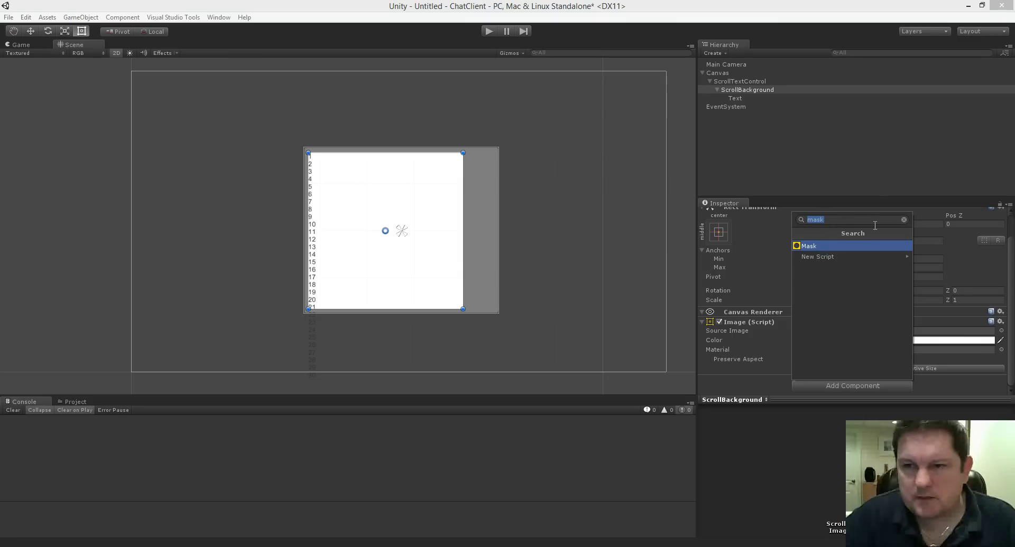
pyautogui.press('BackSpace')
pyautogui.press('BackSpace')
pyautogui.press('BackSpace')
pyautogui.press('BackSpace')
pyautogui.write('Mask')
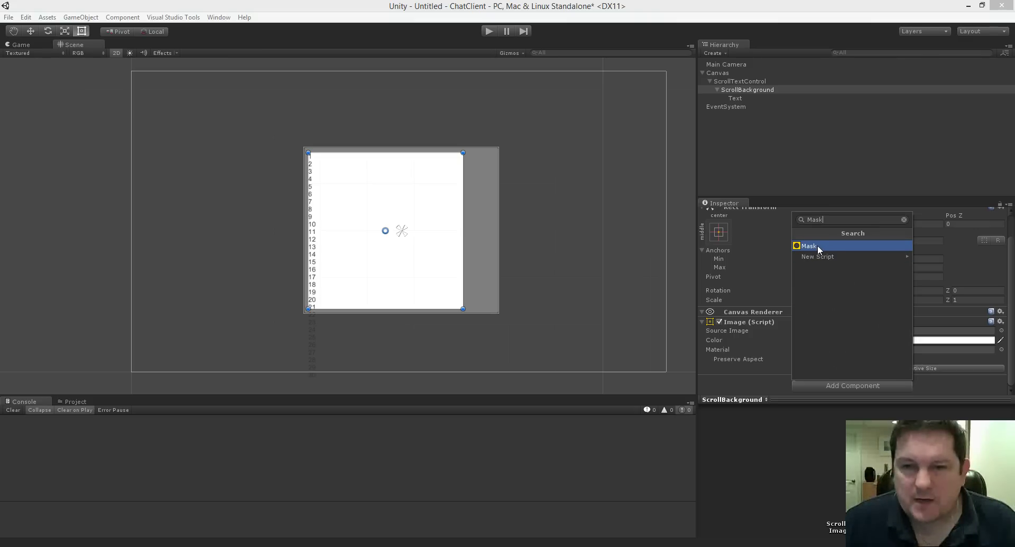
pyautogui.click(817, 245)
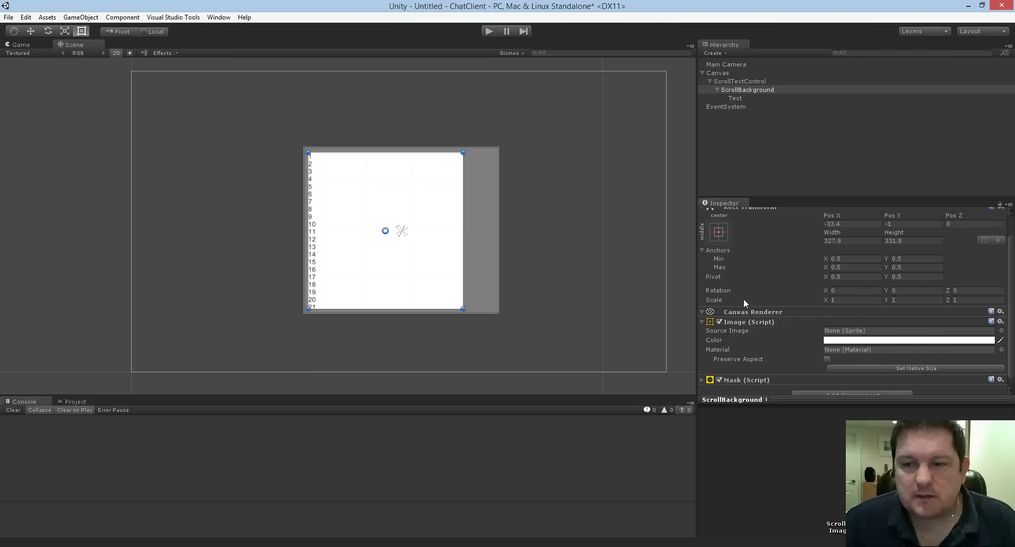
# Expand Mask (Script) and toggle Show Mask Graphic off, then back on.
pyautogui.scroll(-1, 773, 344)
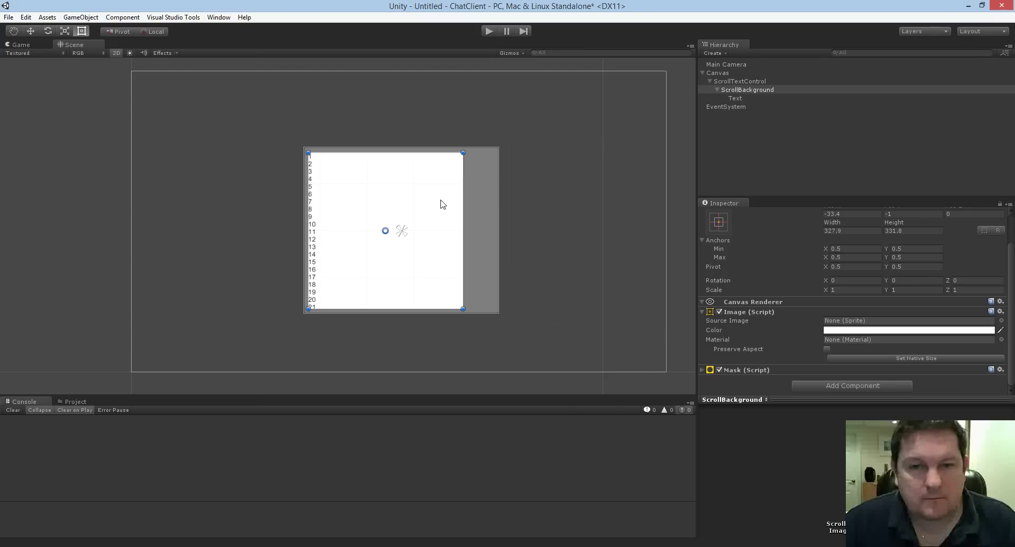
pyautogui.click(705, 370)
pyautogui.scroll(-2, 759, 339)
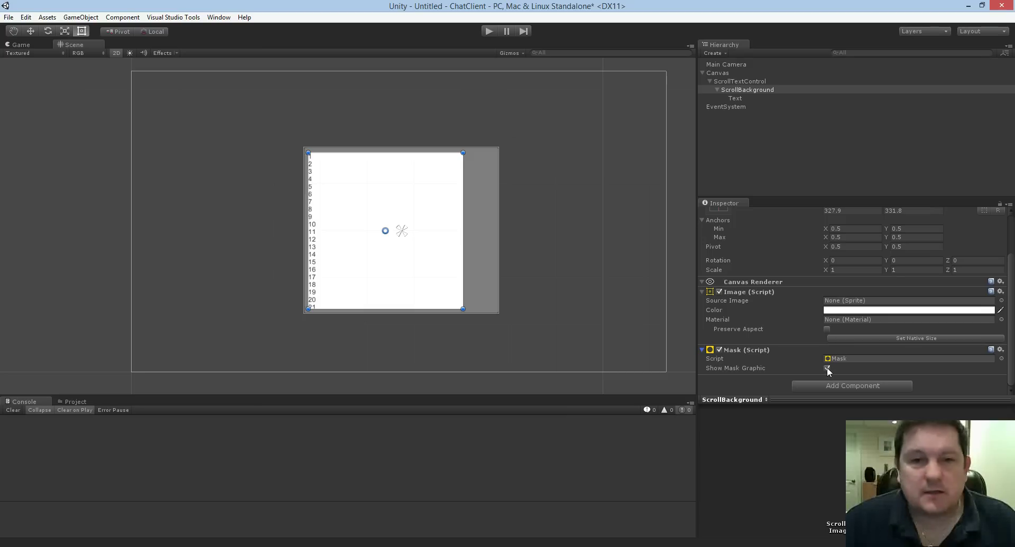
pyautogui.click(826, 368)
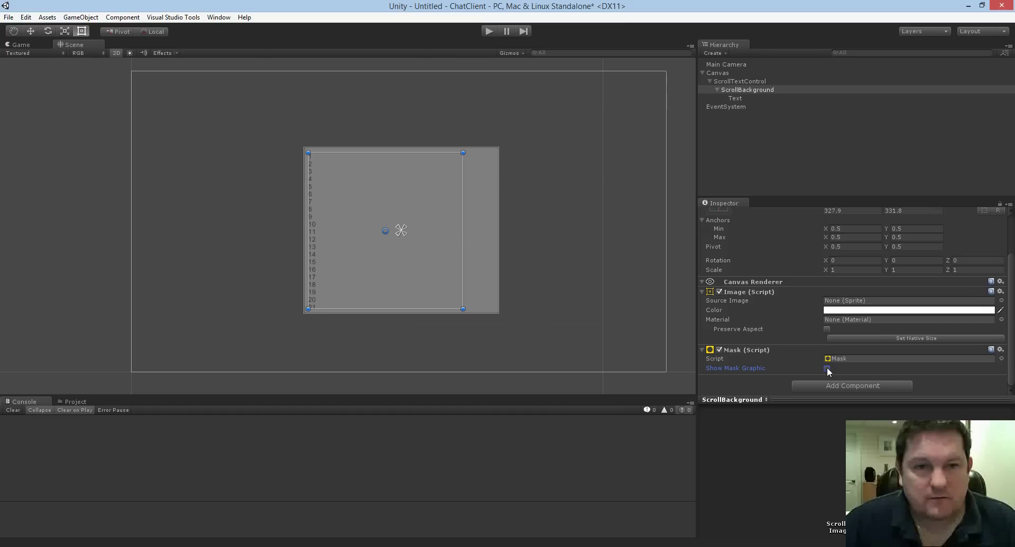
pyautogui.click(827, 368)
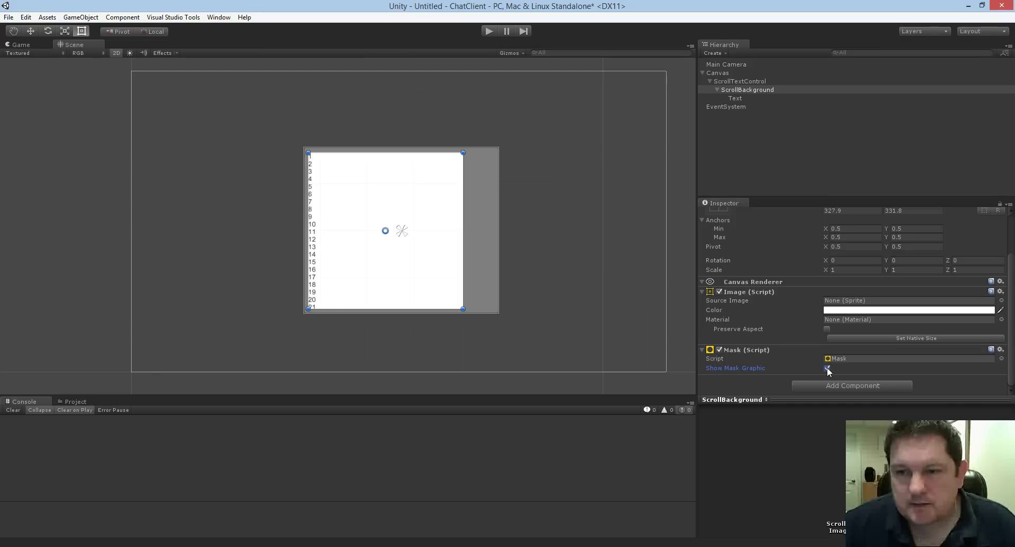
pyautogui.click(487, 32)
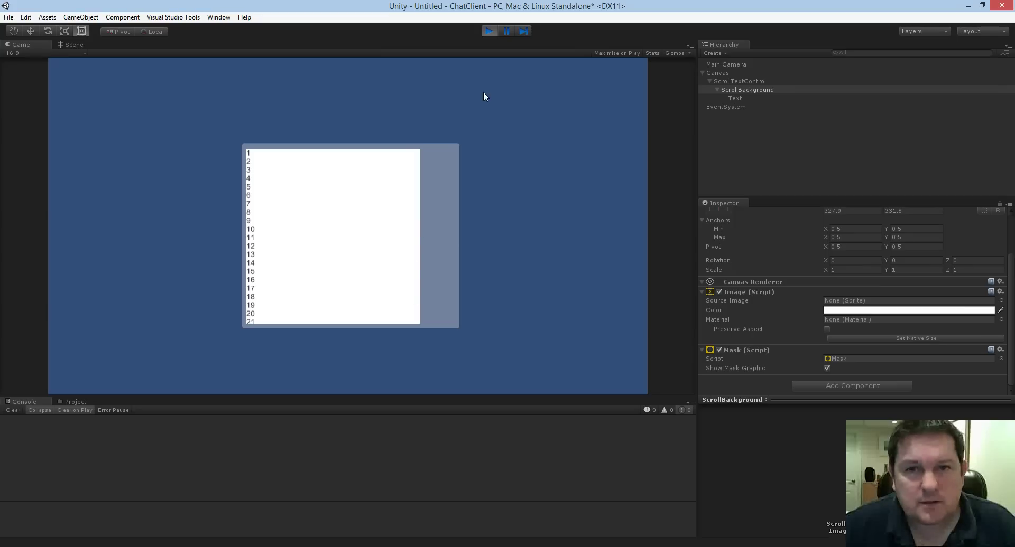
pyautogui.click(486, 33)
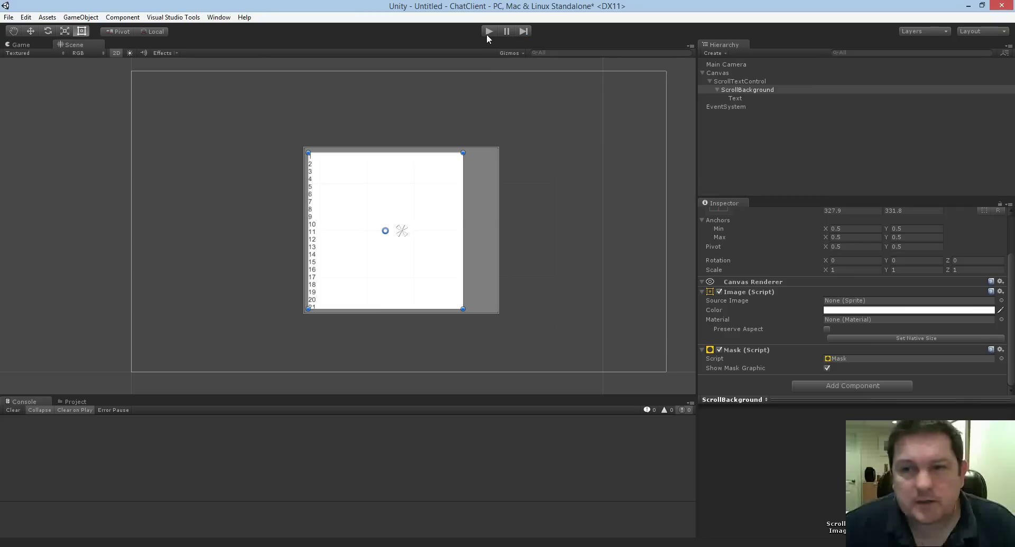
# Create a UI Scrollbar inside ScrollTextControl.
pyautogui.click(727, 82)
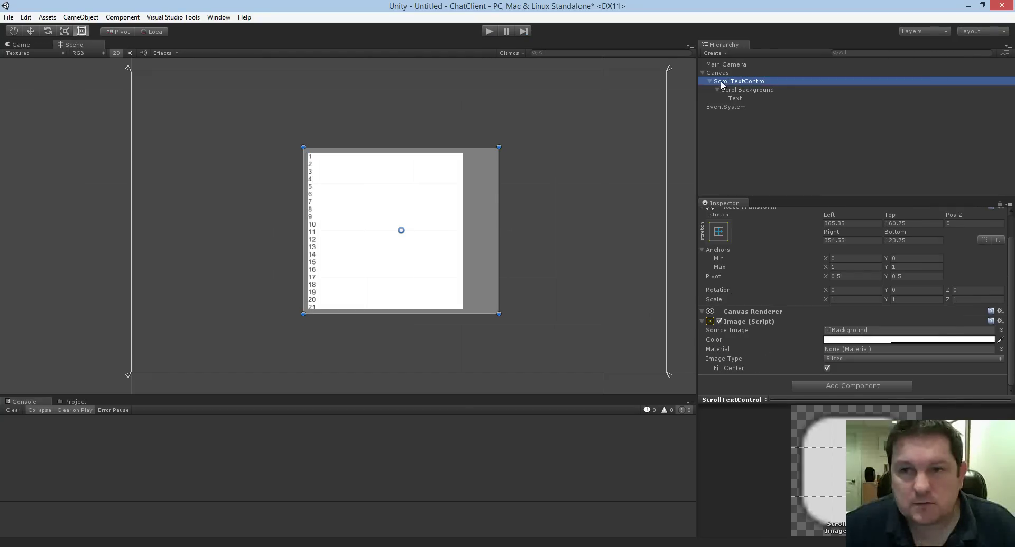
pyautogui.rightClick(724, 81)
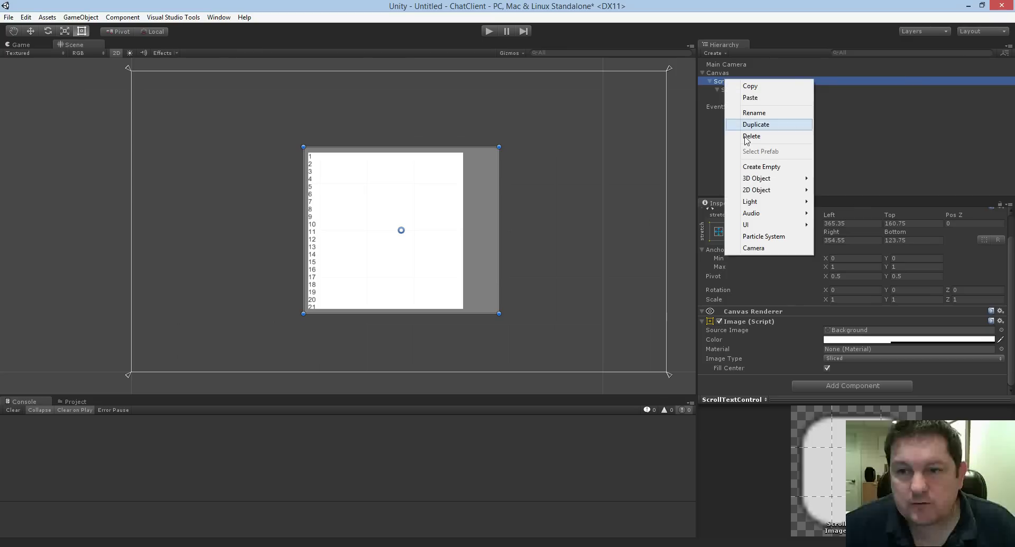
pyautogui.moveTo(774, 226)
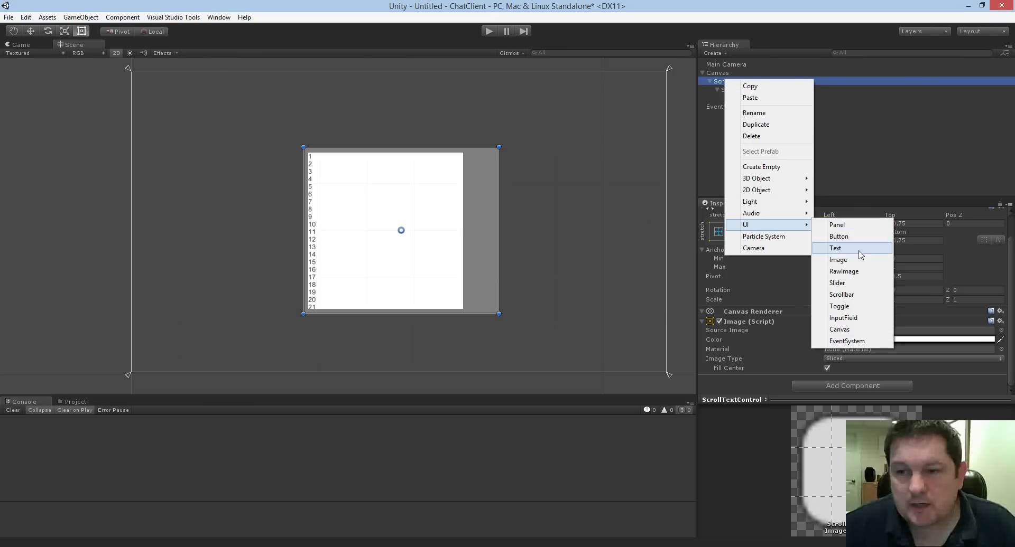
pyautogui.click(862, 296)
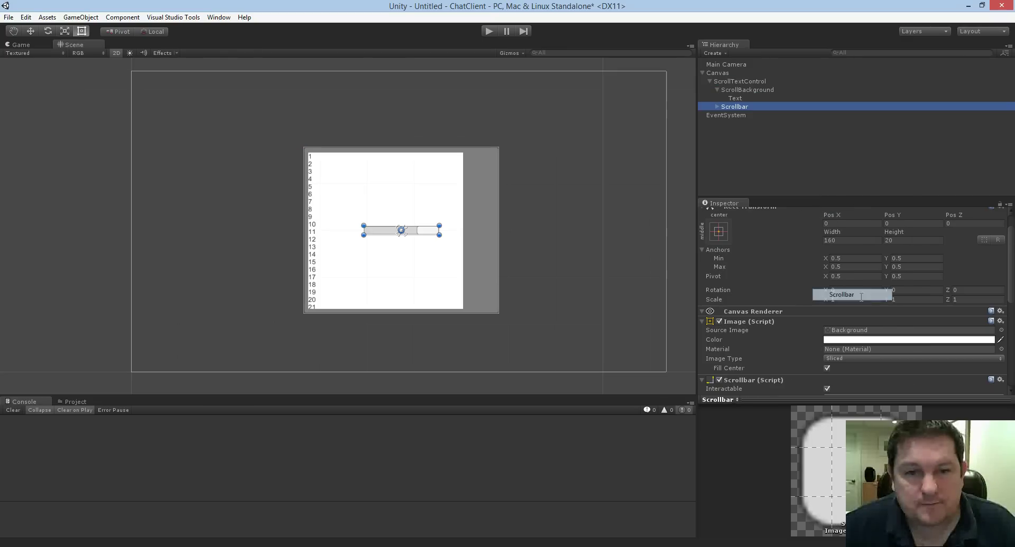
# Set the Scrollbar's Direction to Bottom To Top.
pyautogui.scroll(-4, 800, 331)
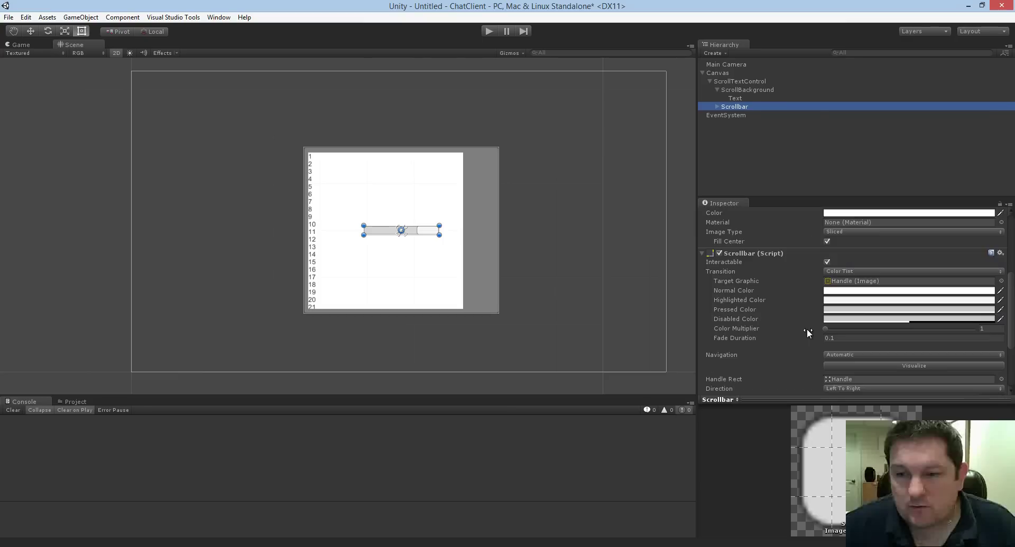
pyautogui.scroll(-2, 810, 336)
pyautogui.click(859, 325)
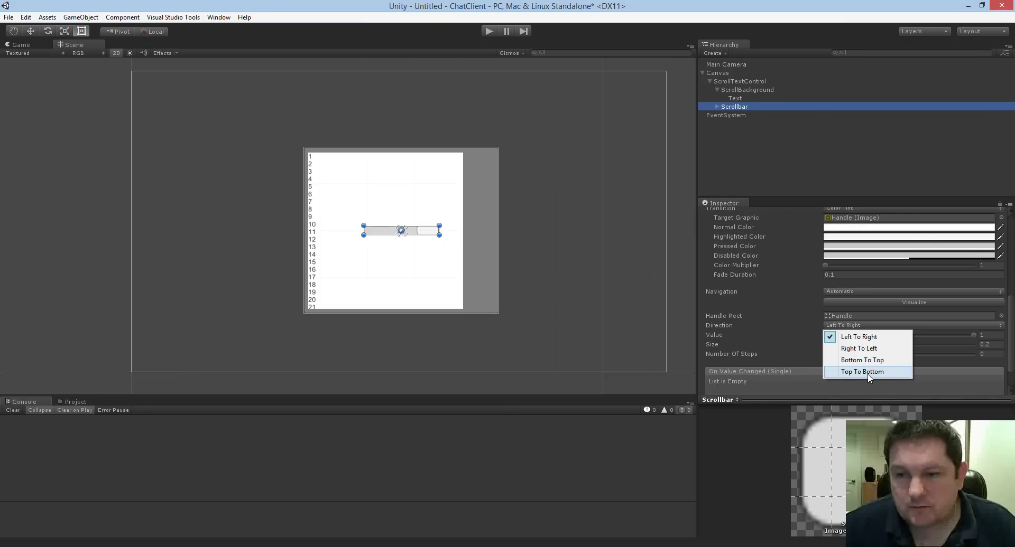
pyautogui.click(871, 372)
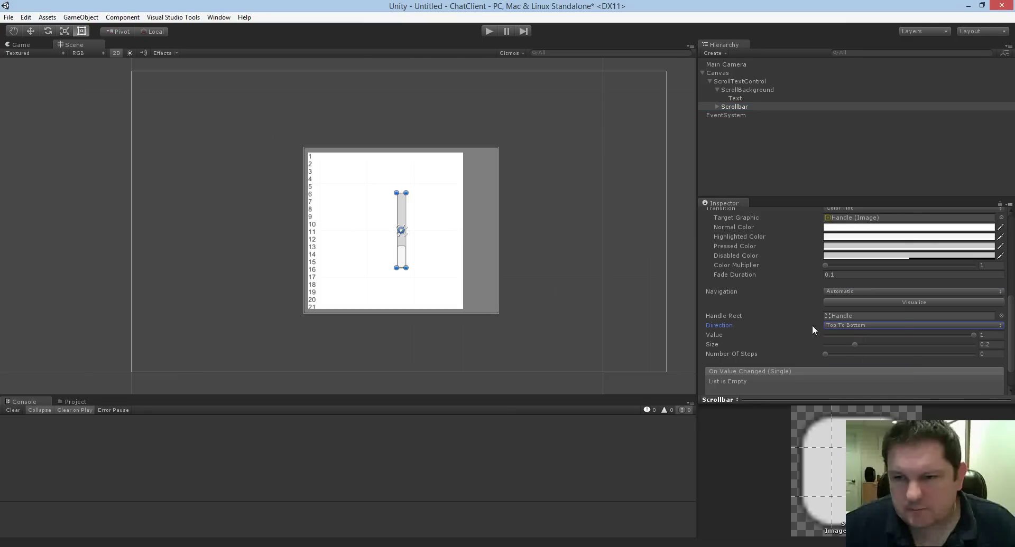
pyautogui.click(825, 325)
pyautogui.click(867, 360)
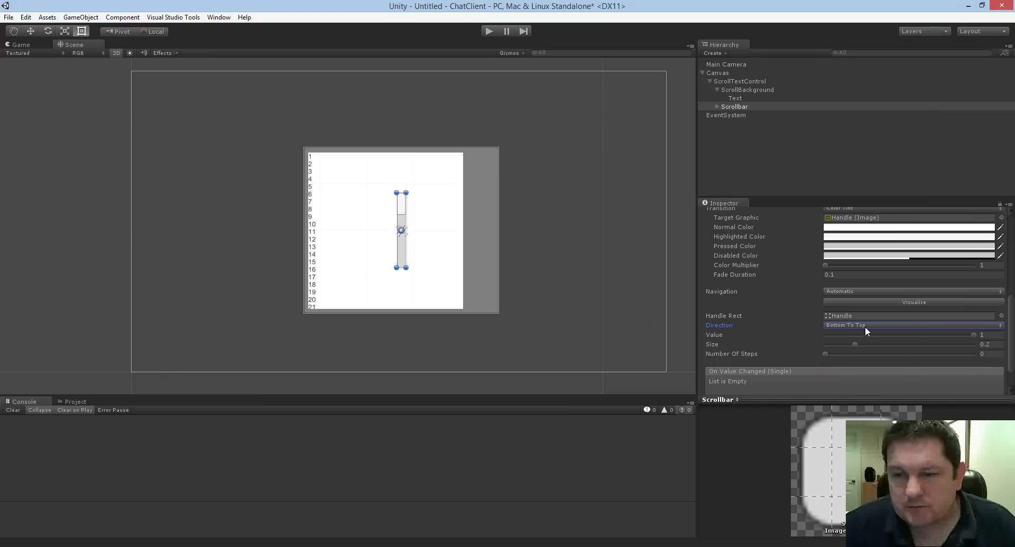
pyautogui.scroll(3, 860, 325)
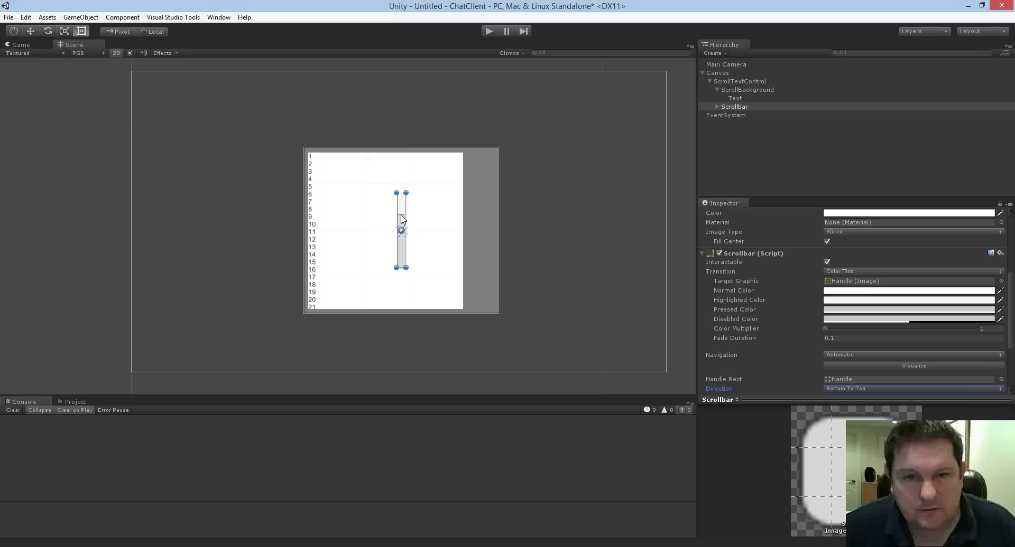
# Move the Scrollbar to the panel's right edge and stretch it to full height.
pyautogui.moveTo(405, 214); pyautogui.dragTo(473, 181)
pyautogui.moveTo(471, 231); pyautogui.dragTo(471, 309)
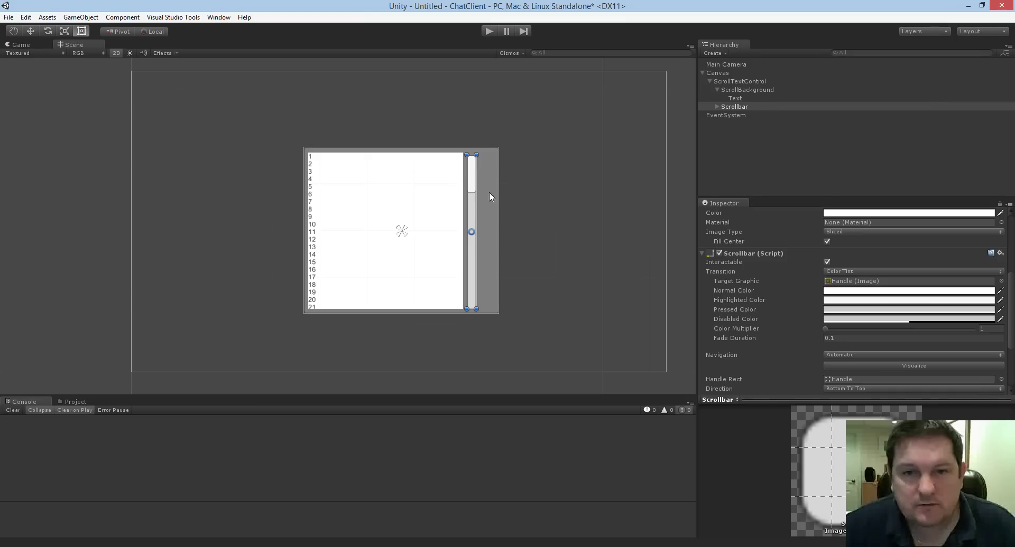
# Add a Scroll Rect component to ScrollBackground via the 'scro' search, and enlarge the Inspector.
pyautogui.click(742, 90)
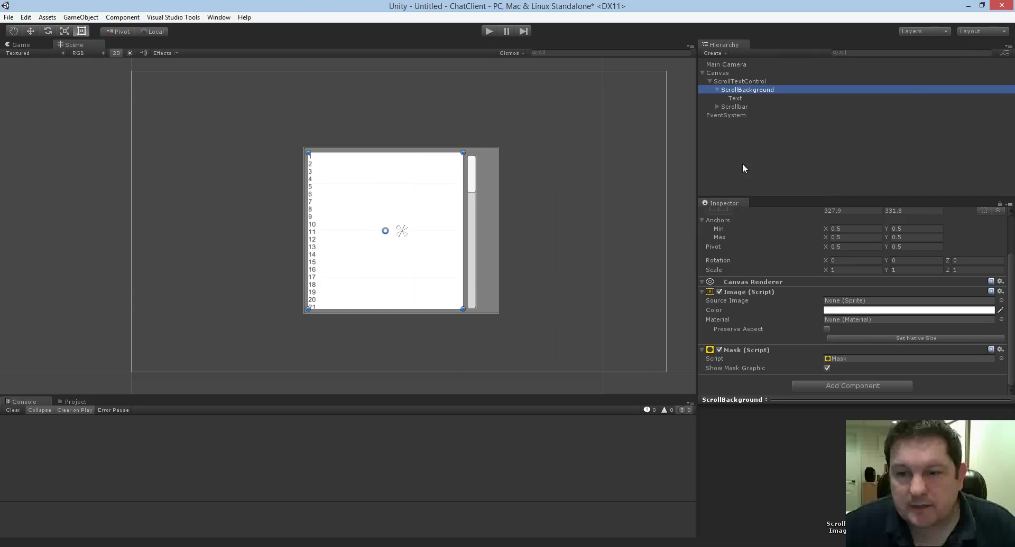
pyautogui.click(822, 387)
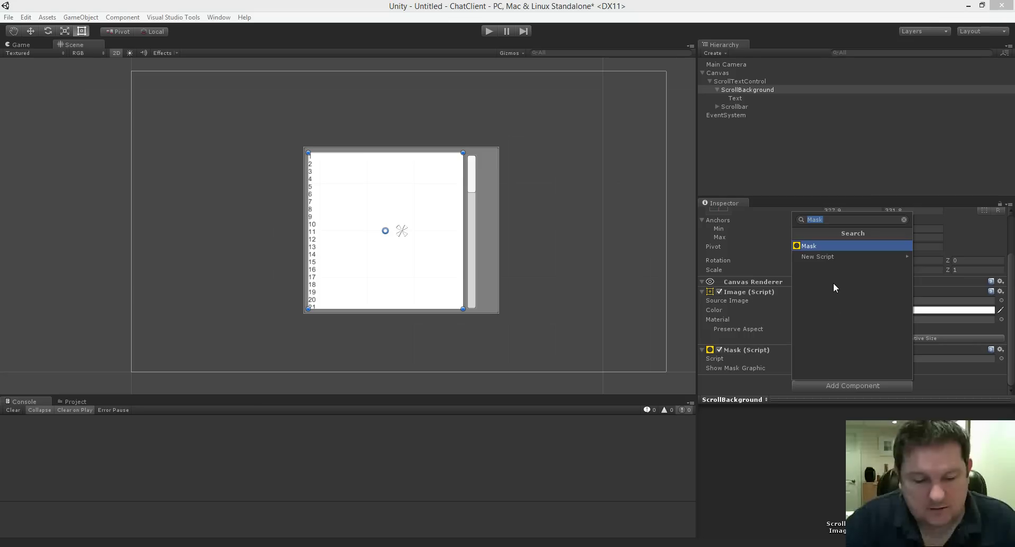
pyautogui.write('scro')
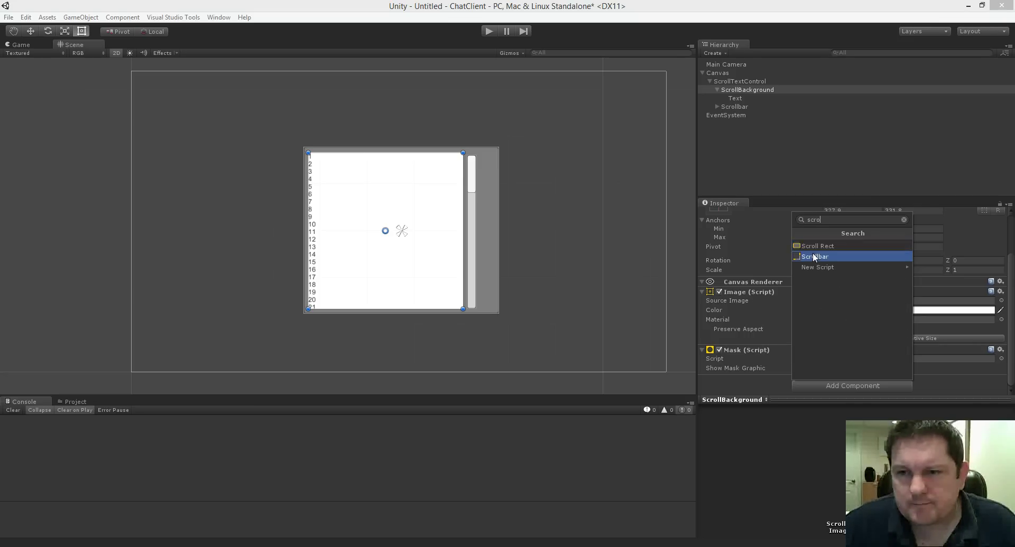
pyautogui.click(818, 246)
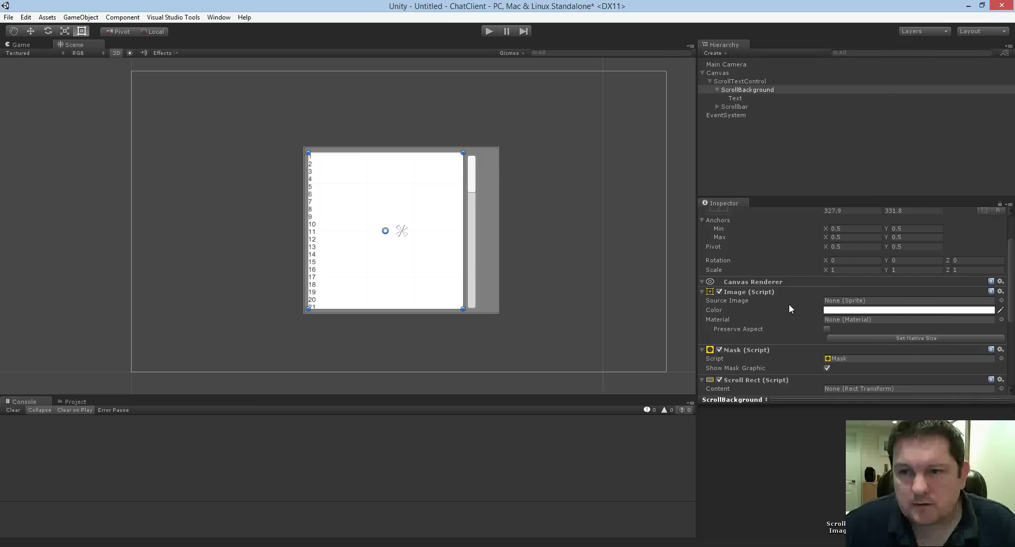
pyautogui.moveTo(816, 200); pyautogui.dragTo(814, 158)
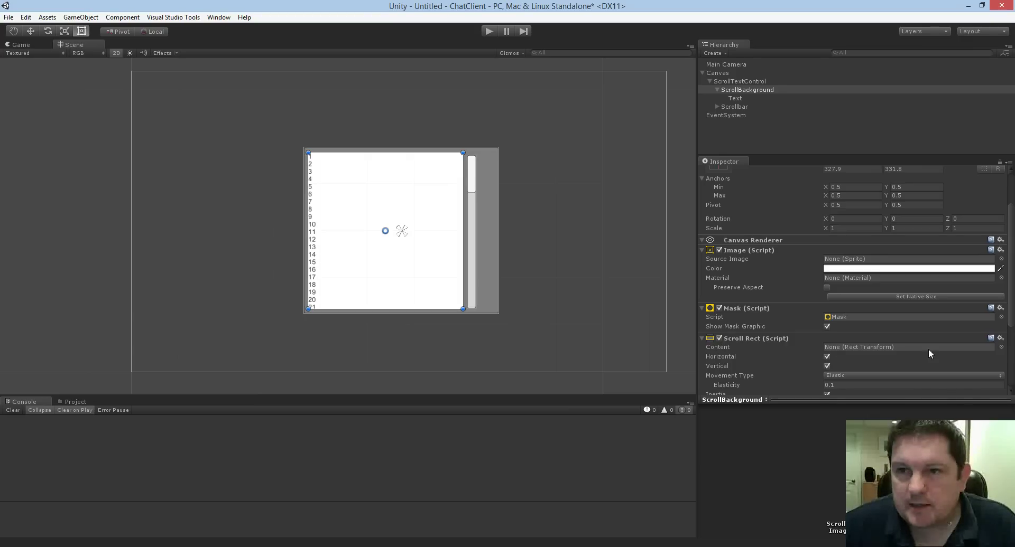
# Set the Scroll Rect's Content field to the Text object.
pyautogui.click(1000, 348)
pyautogui.click(435, 201)
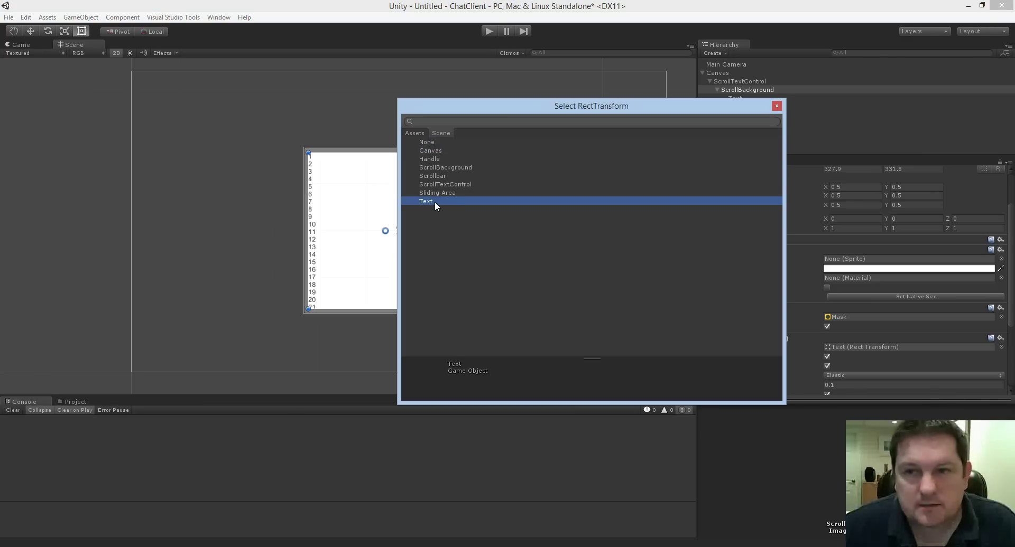
pyautogui.click(776, 107)
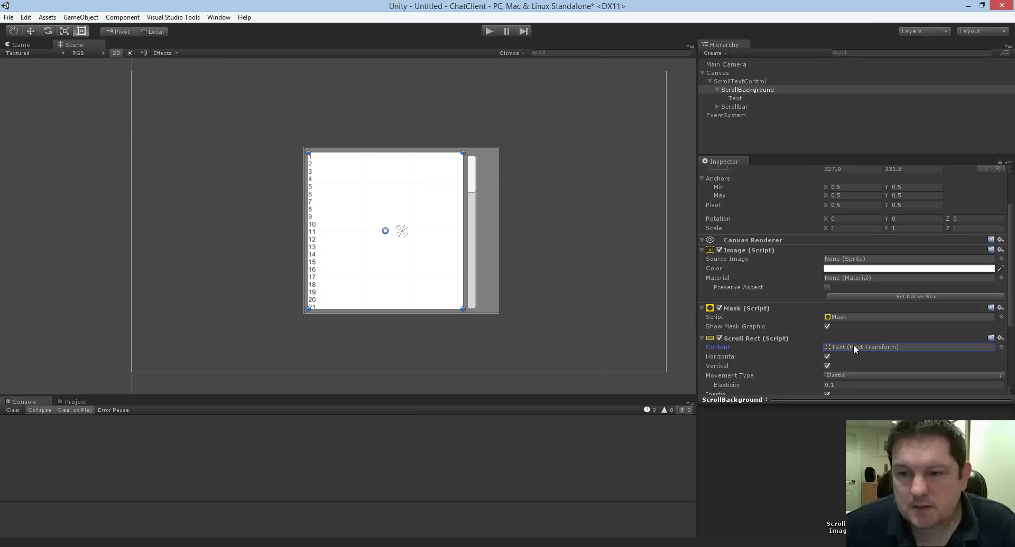
pyautogui.scroll(-3, 803, 346)
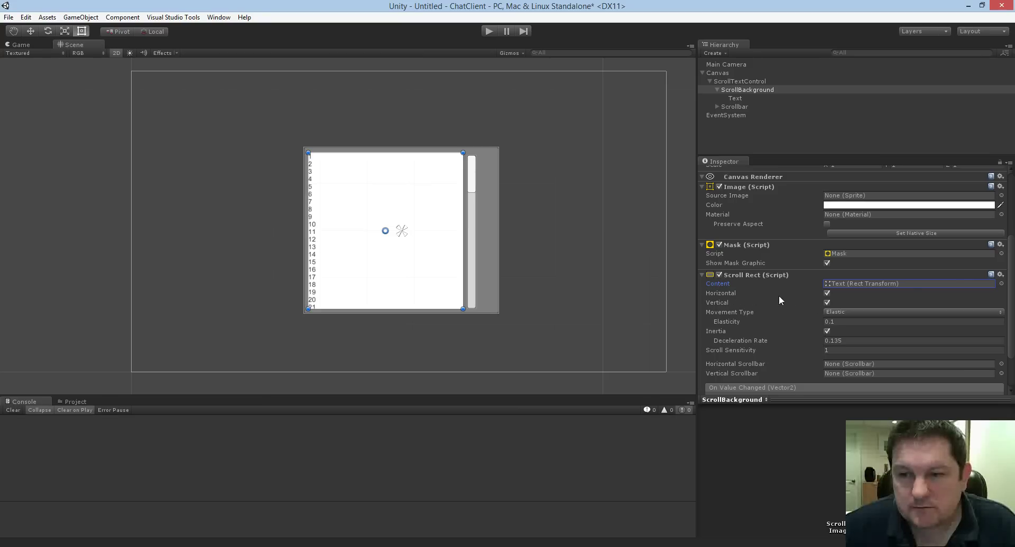
# Turn off Horizontal scrolling and assign Scrollbar as the Scroll Rect's Vertical Scrollbar.
pyautogui.click(827, 293)
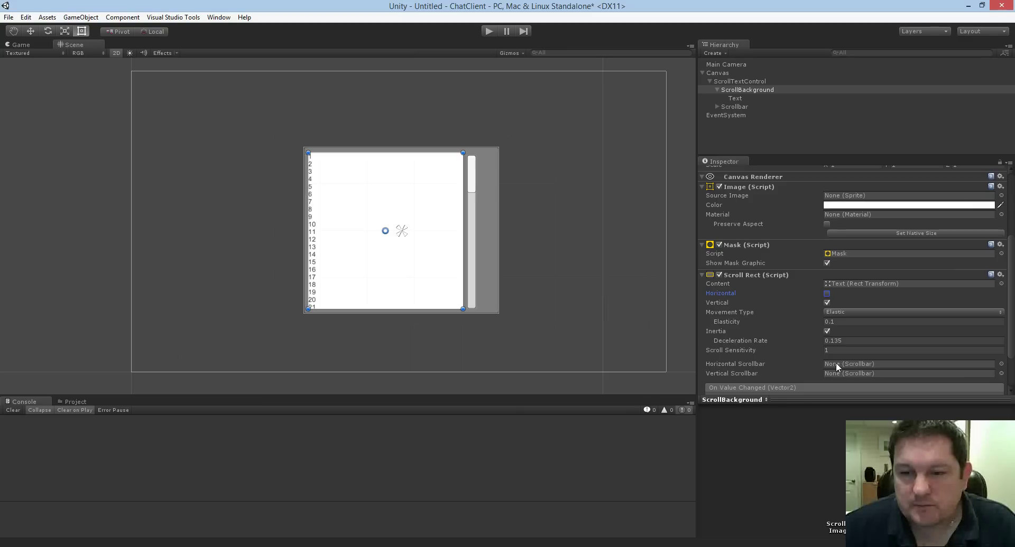
pyautogui.click(1001, 374)
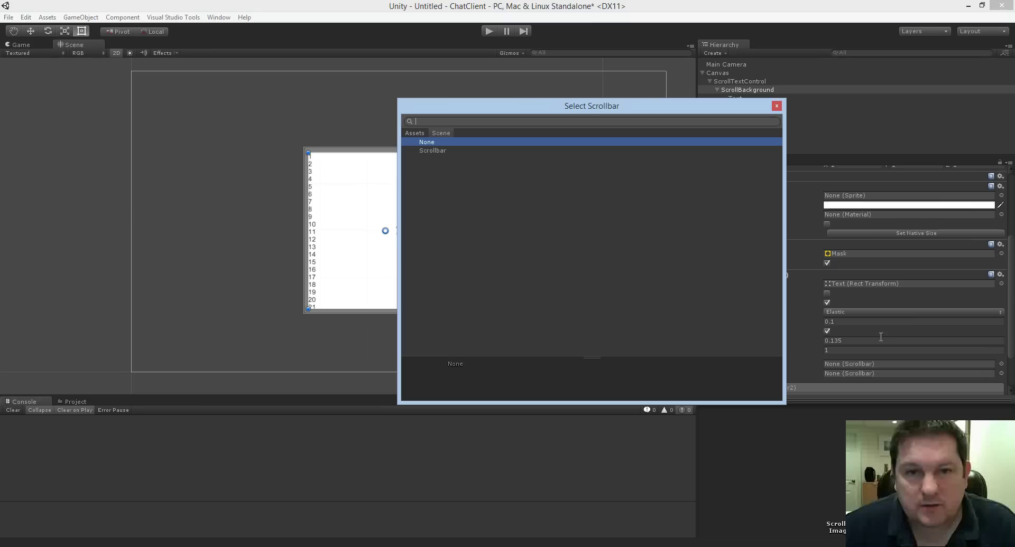
pyautogui.click(433, 151)
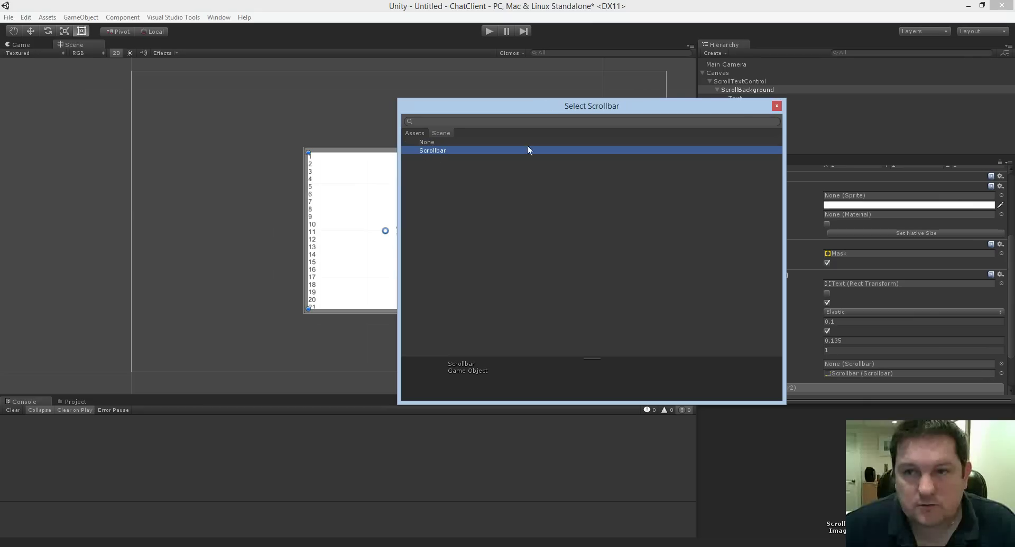
pyautogui.click(776, 105)
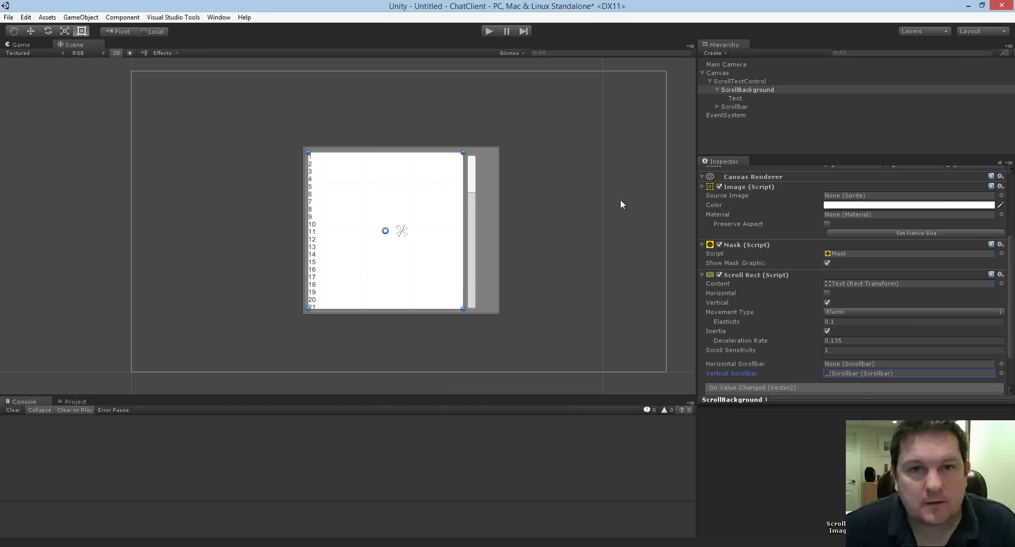
# Run the scene in Play mode and drag to test the scrolling.
pyautogui.click(408, 39)
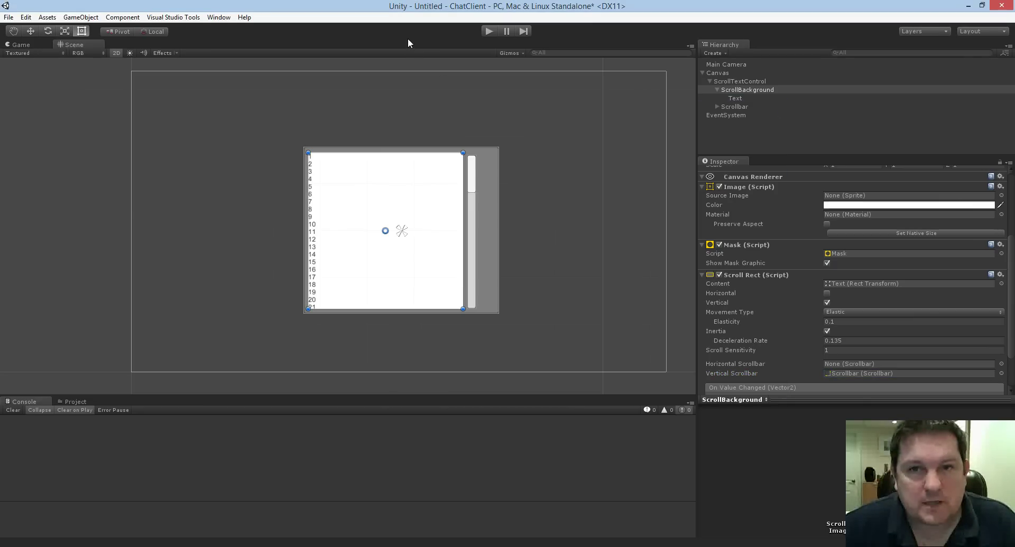
pyautogui.click(489, 31)
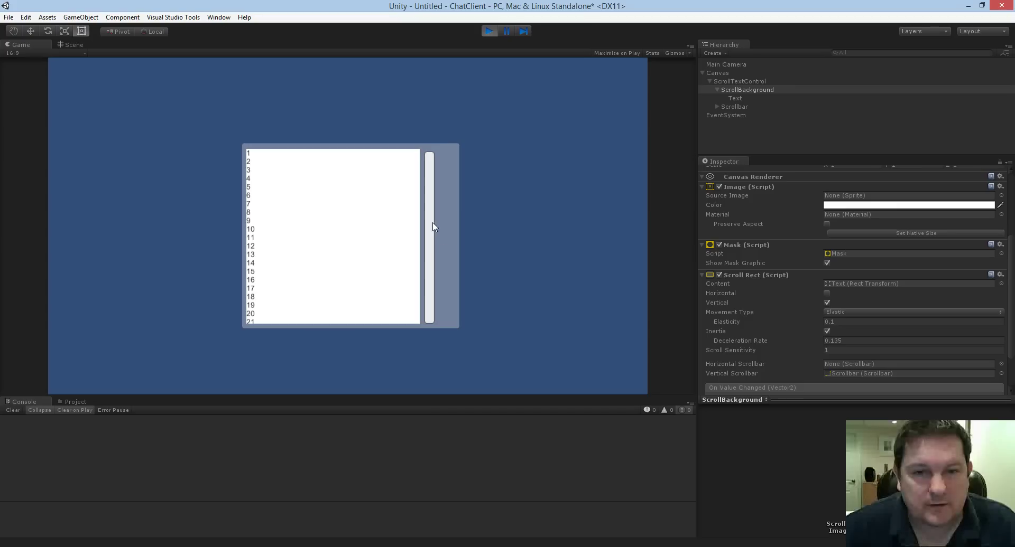
pyautogui.moveTo(433, 227); pyautogui.dragTo(428, 254)
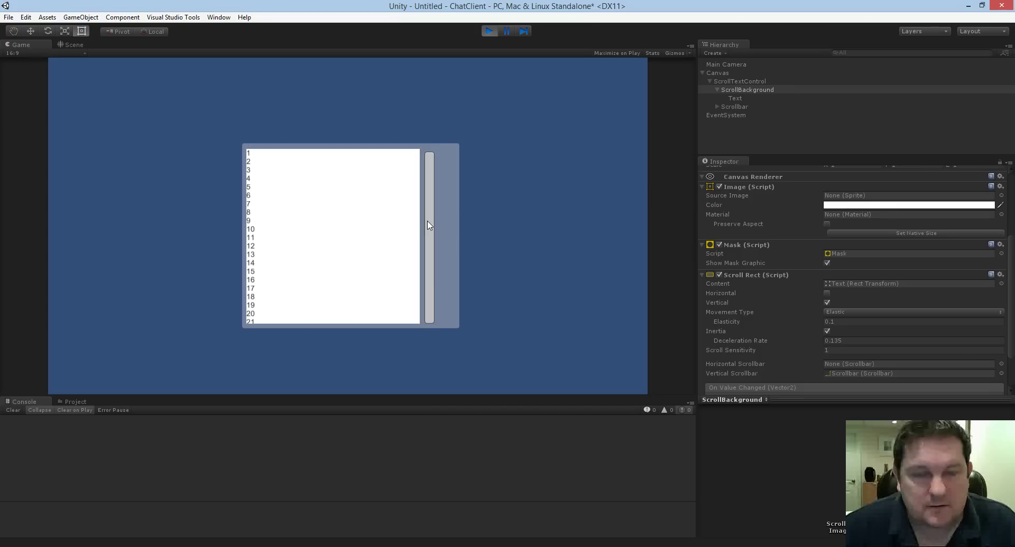
# Stop Play mode, select the Text object and start adding a component to it.
pyautogui.click(491, 30)
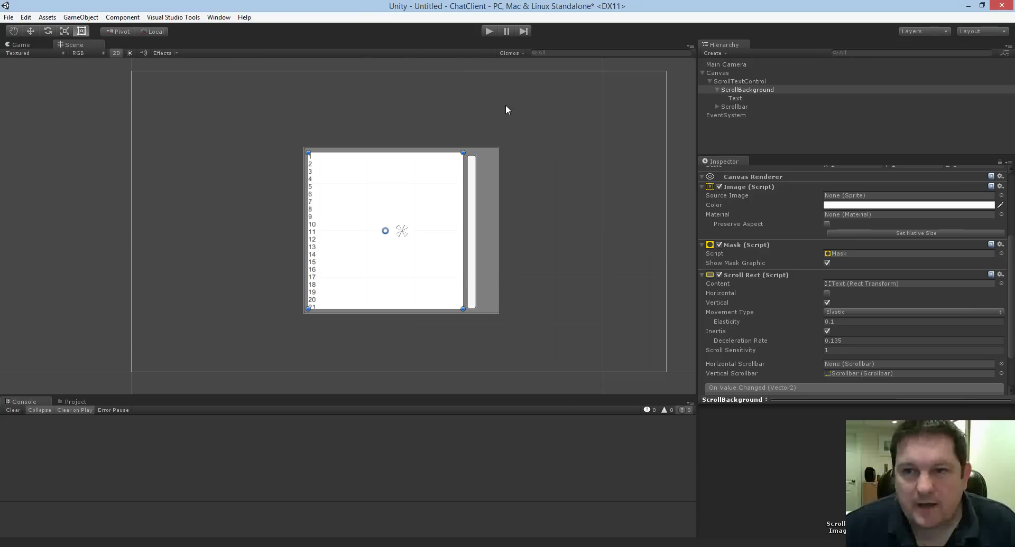
pyautogui.click(740, 98)
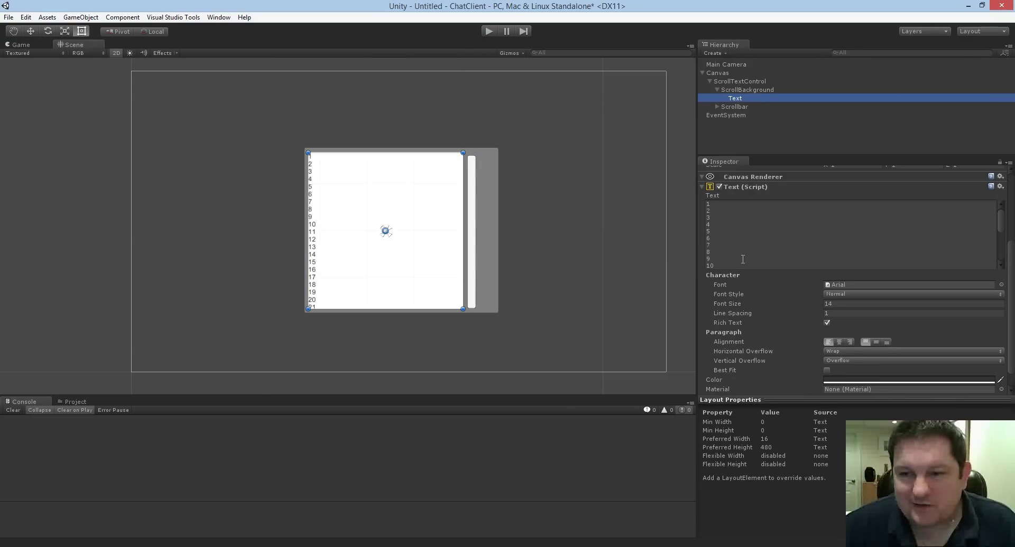
pyautogui.scroll(-2, 777, 312)
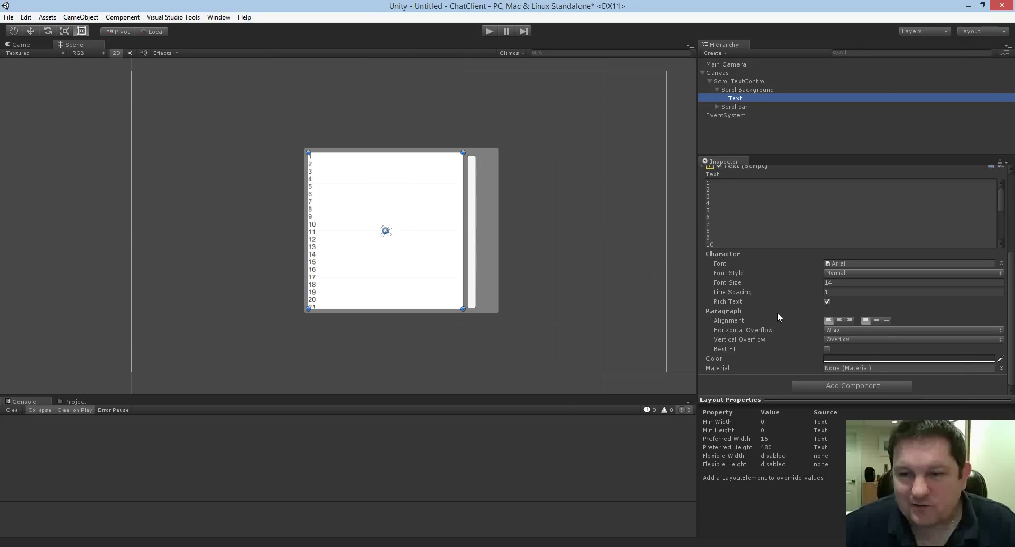
pyautogui.click(840, 386)
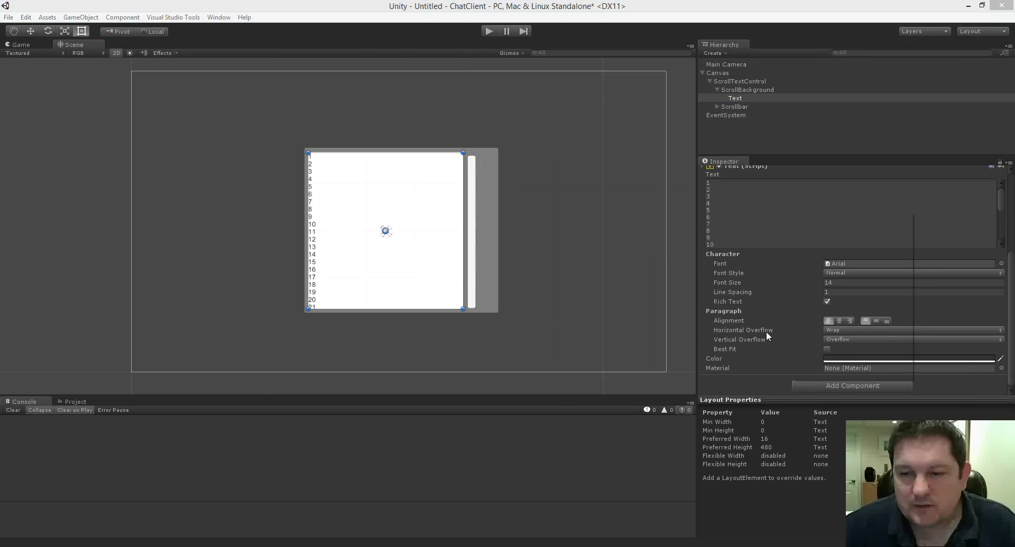
pyautogui.click(813, 386)
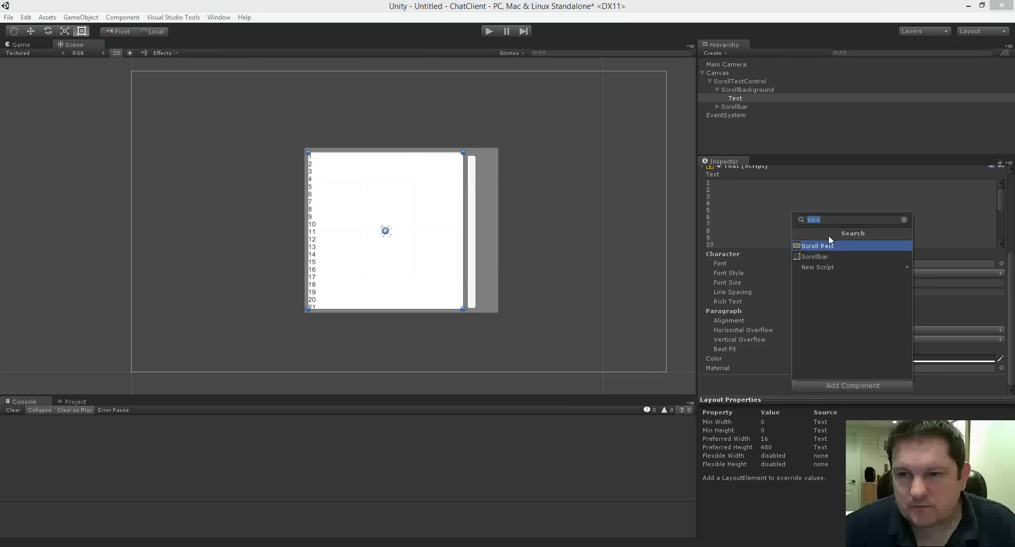
# Try searches 'conf' and 'filter', browse UI and Effects, then search 'cont' for Content Size Fitter.
pyautogui.write('conf')
pyautogui.press('BackSpace')
pyautogui.press('BackSpace')
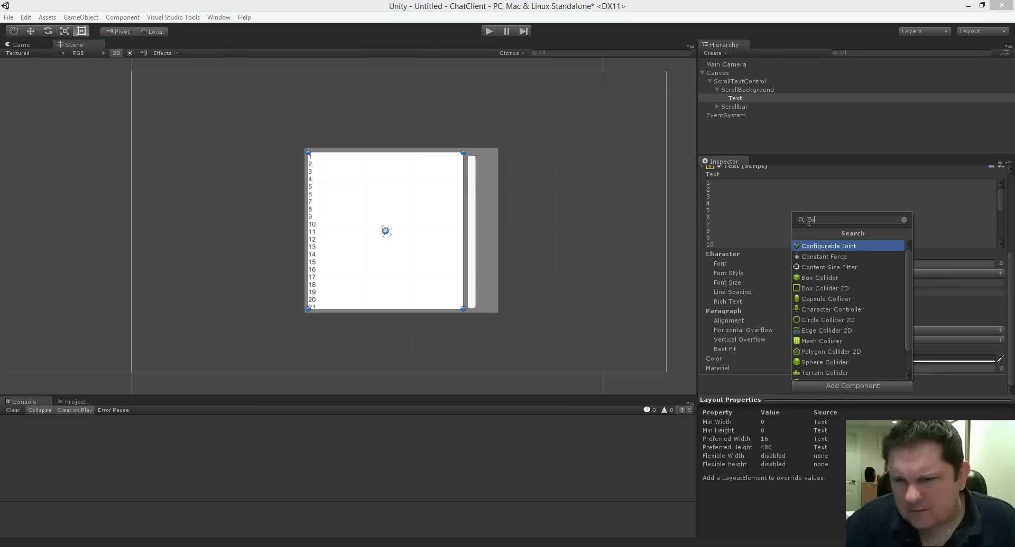
pyautogui.press('BackSpace')
pyautogui.press('BackSpace')
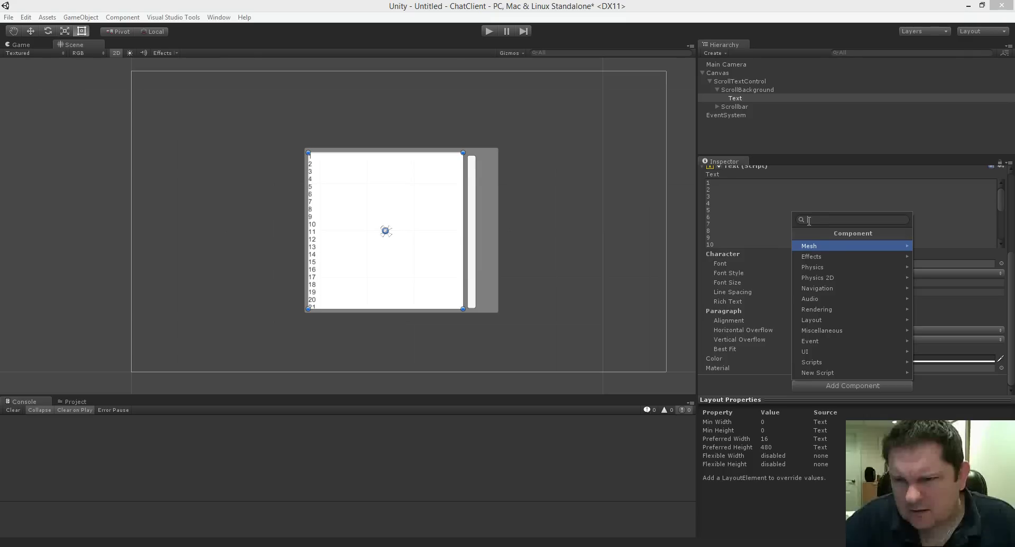
pyautogui.press('Right')
pyautogui.press('Left')
pyautogui.write('filter')
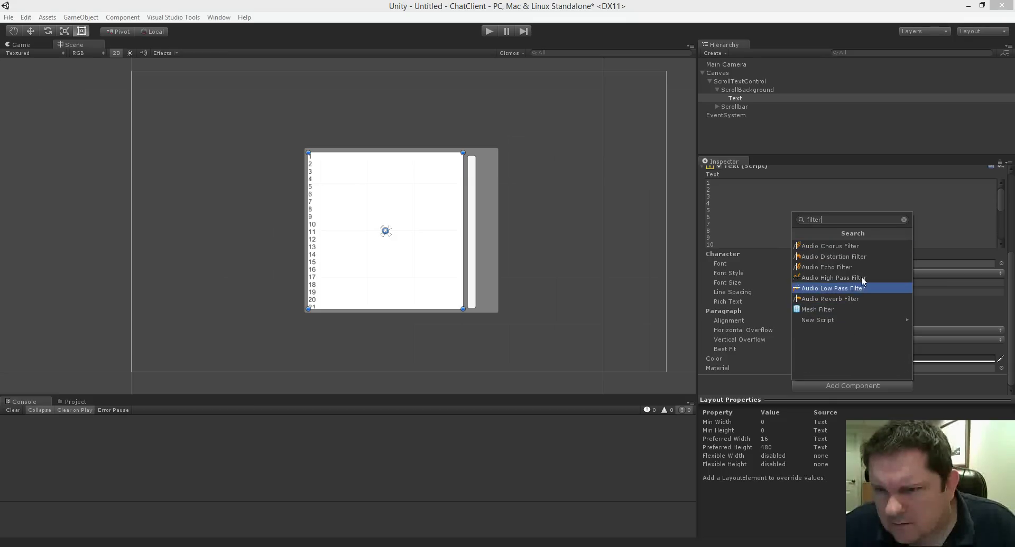
pyautogui.hotkey('ctrl', 'a')
pyautogui.press('BackSpace')
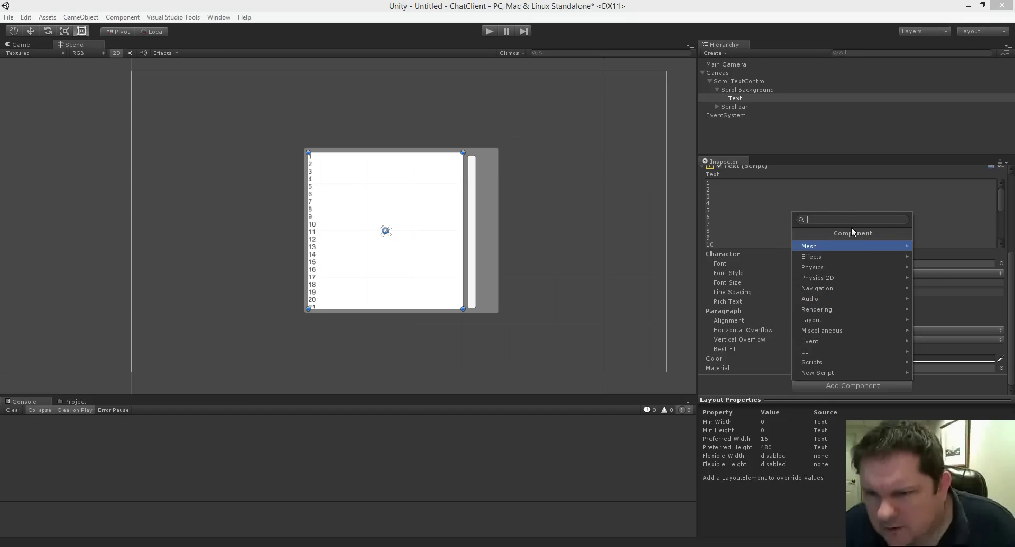
pyautogui.click(838, 351)
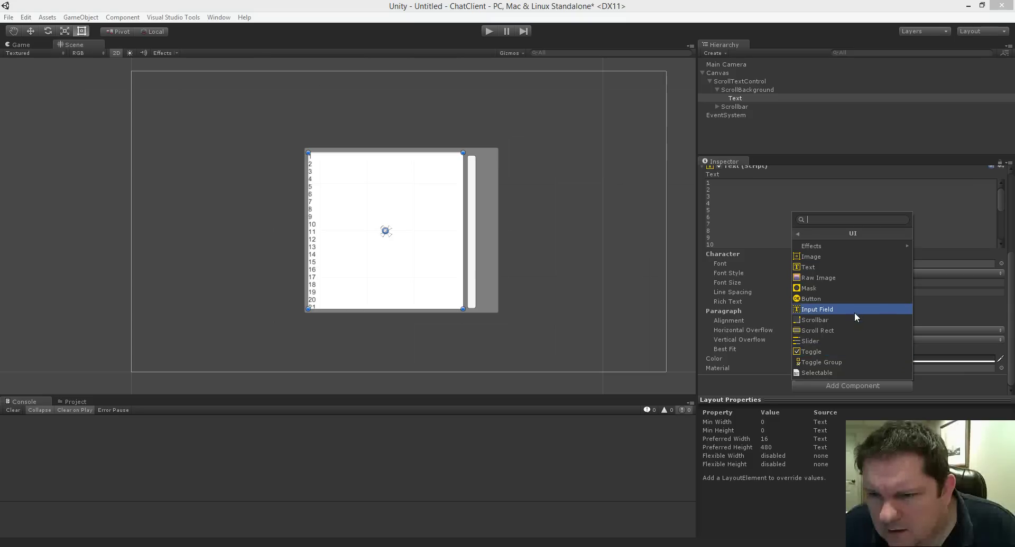
pyautogui.click(845, 246)
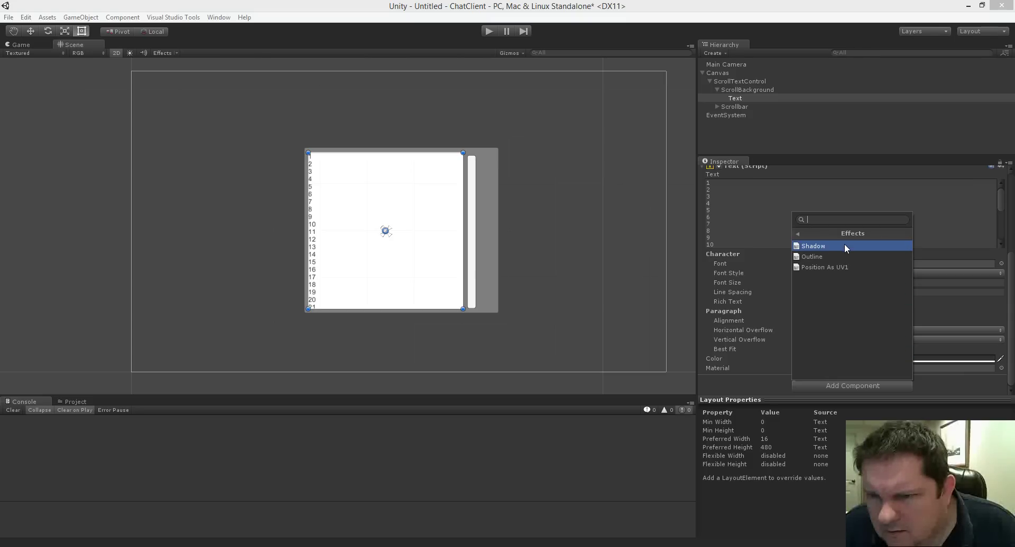
pyautogui.click(797, 233)
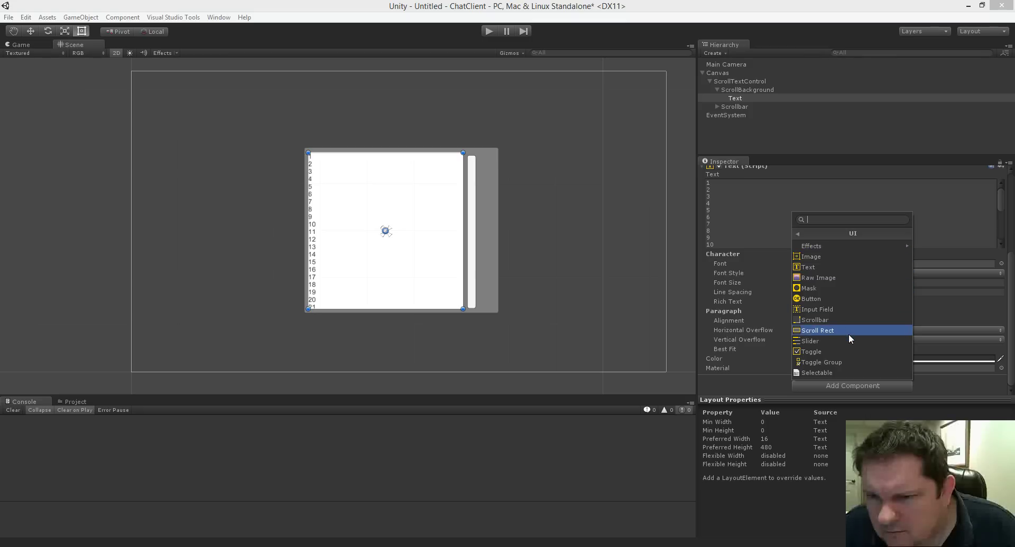
pyautogui.write('c')
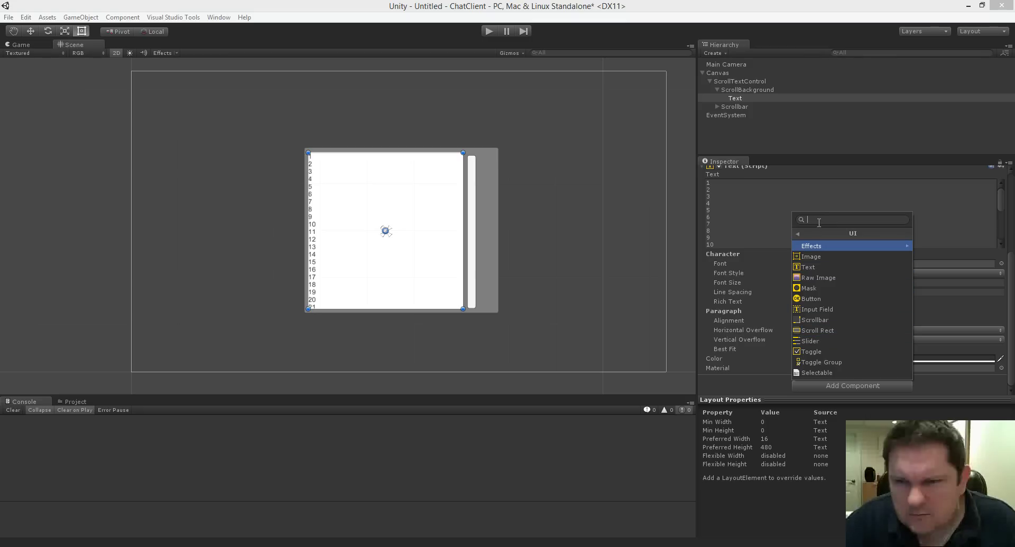
pyautogui.write('ont')
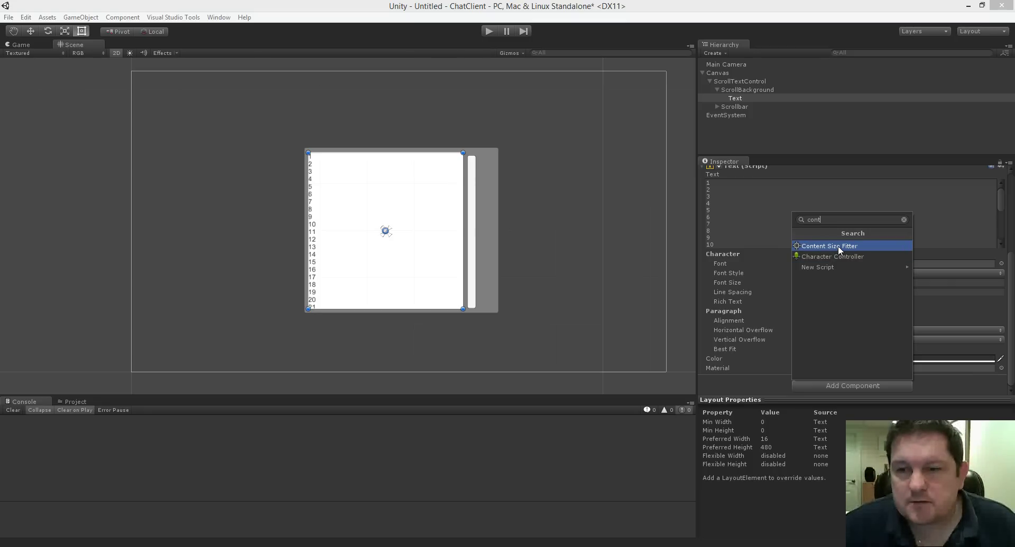
# Add a Content Size Fitter with Vertical Fit Preferred Size, and align the Text's top with ScrollBackground.
pyautogui.click(838, 246)
pyautogui.scroll(-1, 772, 303)
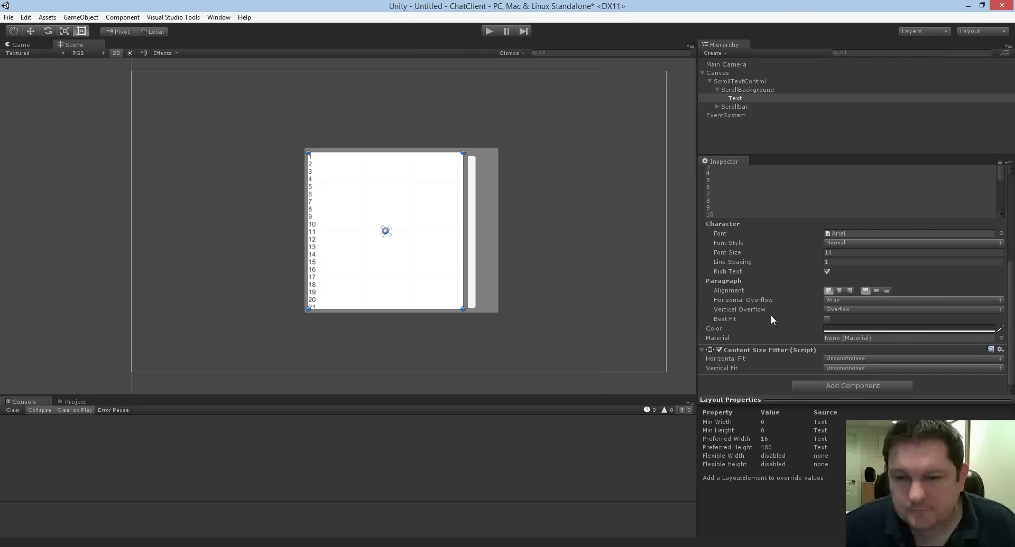
pyautogui.click(838, 368)
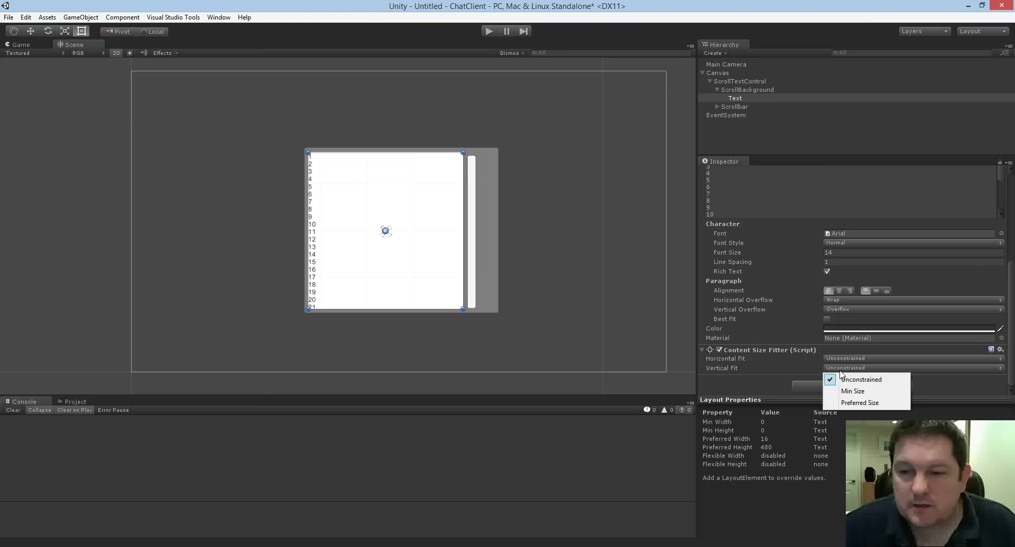
pyautogui.click(869, 404)
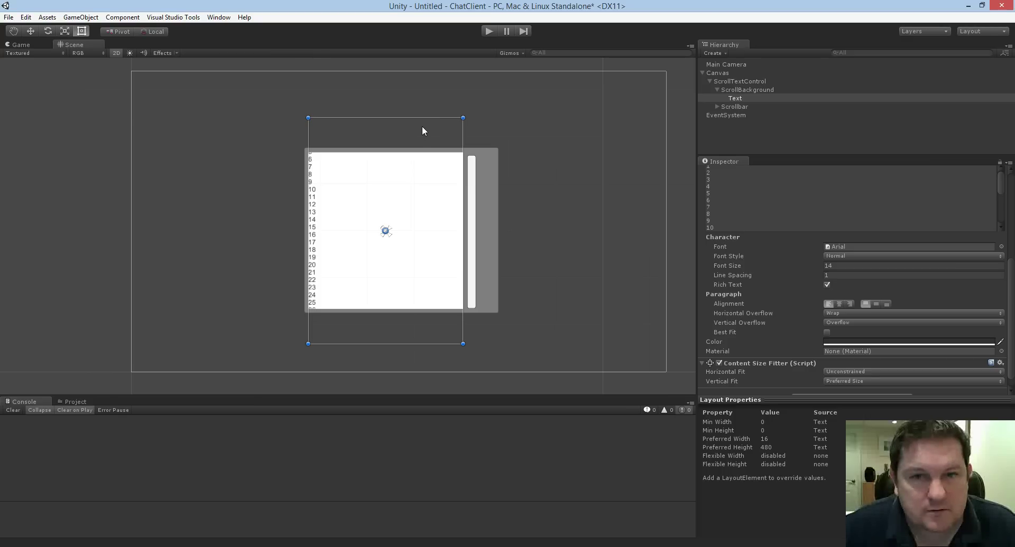
pyautogui.moveTo(423, 127); pyautogui.dragTo(422, 166)
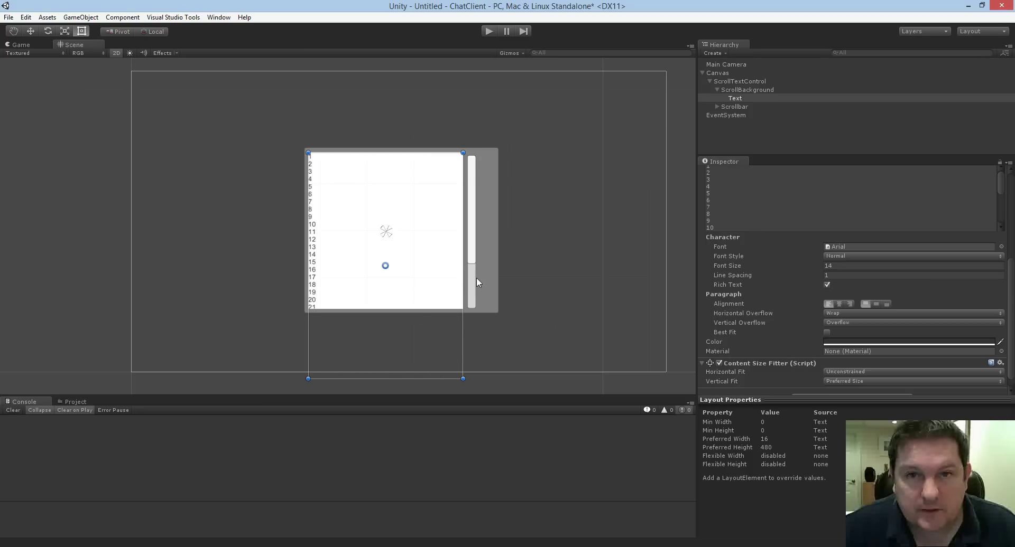
# Play the scene, drag the scrollbar to scroll the text to line 30, then stop.
pyautogui.click(490, 31)
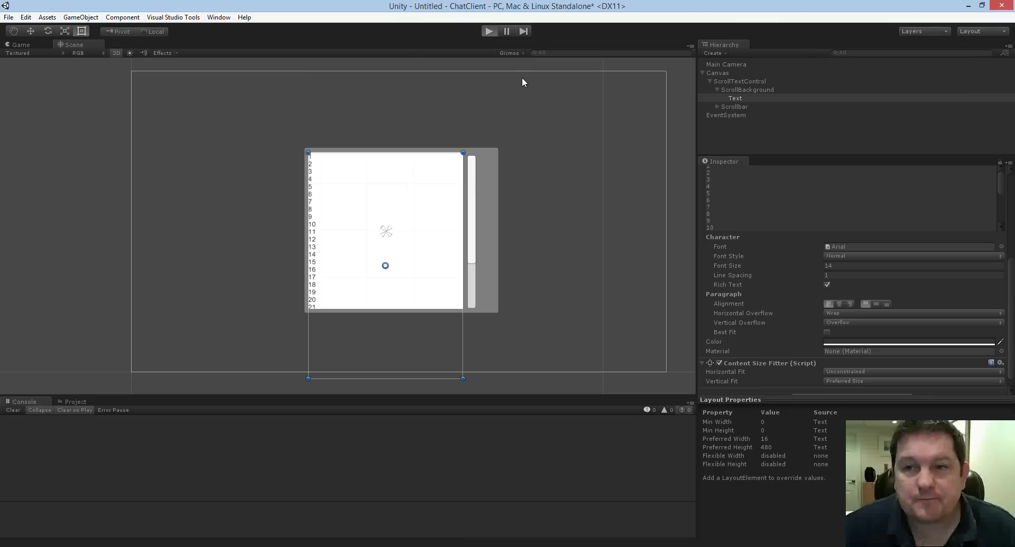
pyautogui.moveTo(429, 167)
pyautogui.mouseDown()
pyautogui.moveTo(424, 226)
pyautogui.moveTo(432, 158)
pyautogui.mouseUp()
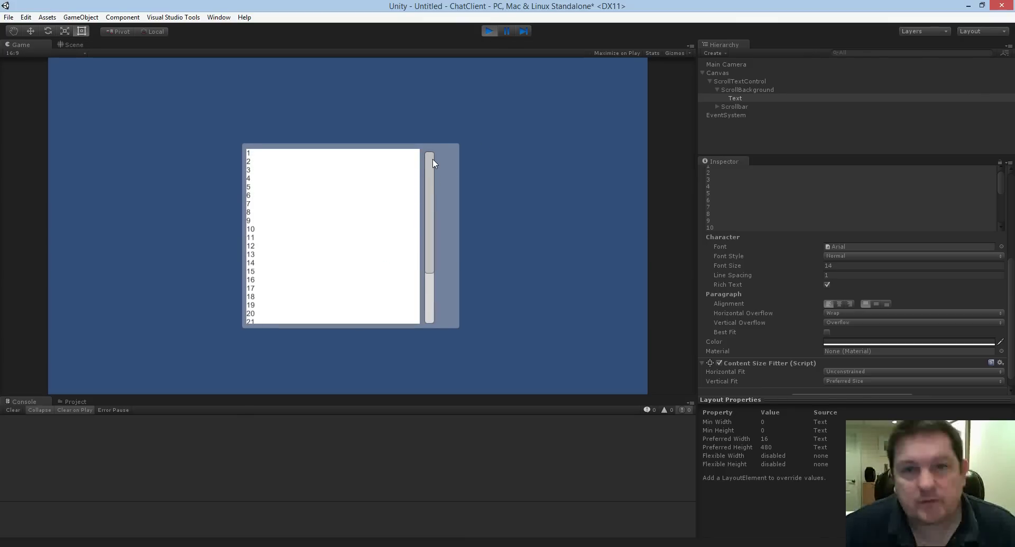
pyautogui.click(489, 30)
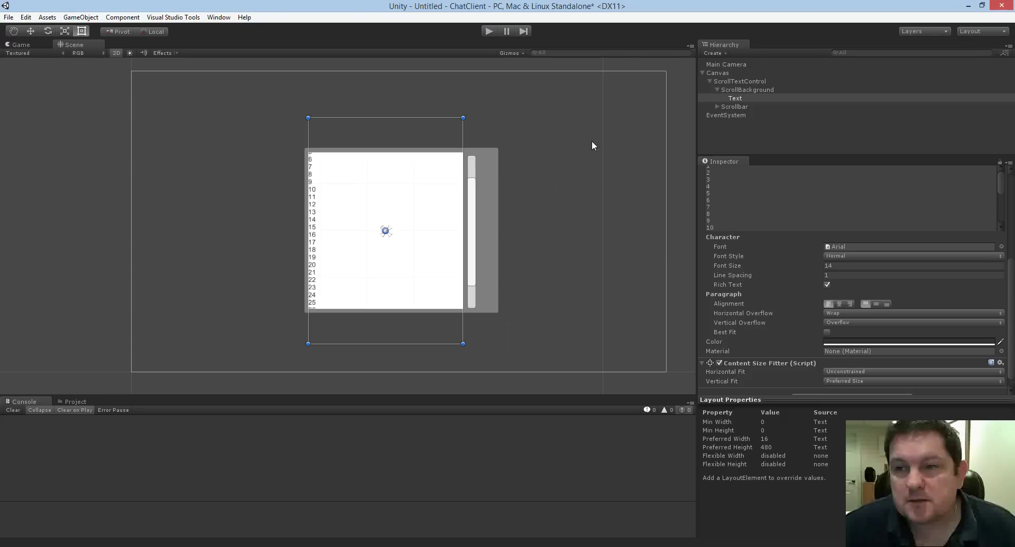
# Select ScrollBackground, collapse its Image, Mask and Scroll Rect components, then select Text.
pyautogui.click(725, 75)
pyautogui.click(732, 81)
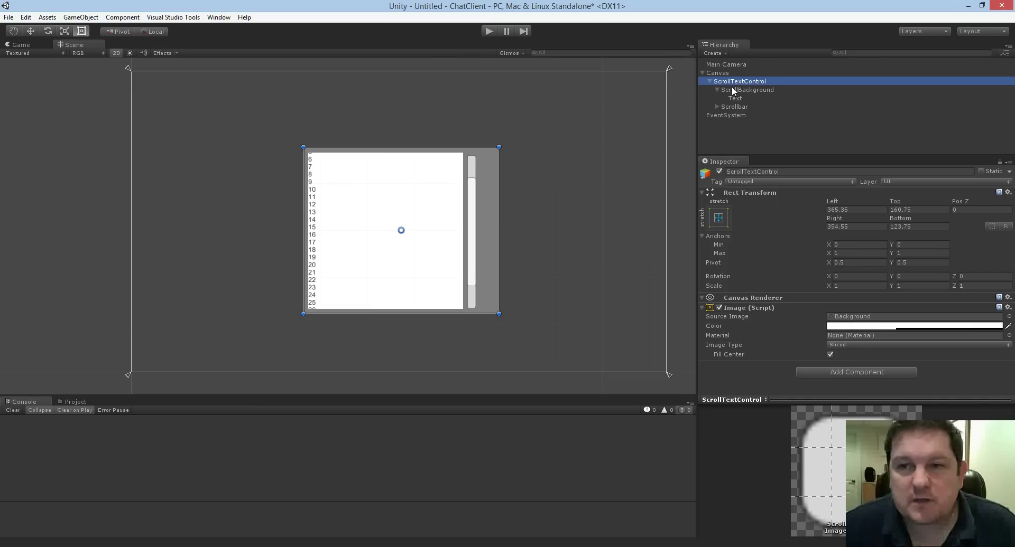
pyautogui.click(734, 89)
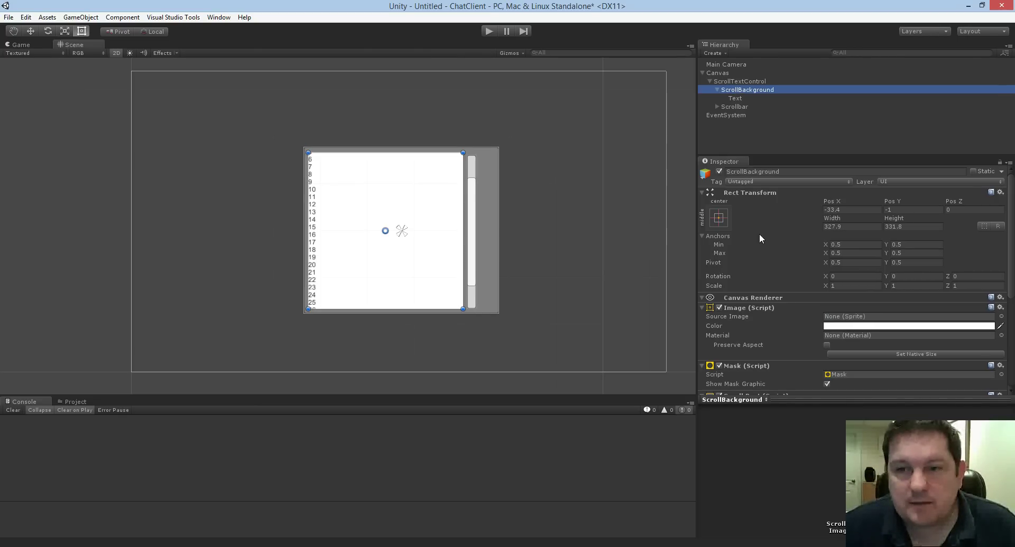
pyautogui.click(702, 308)
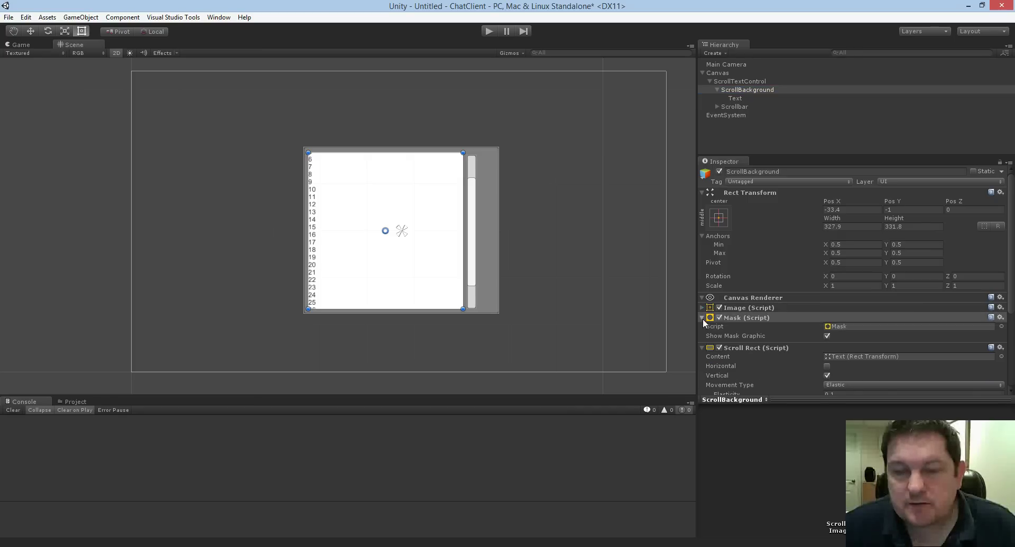
pyautogui.click(702, 318)
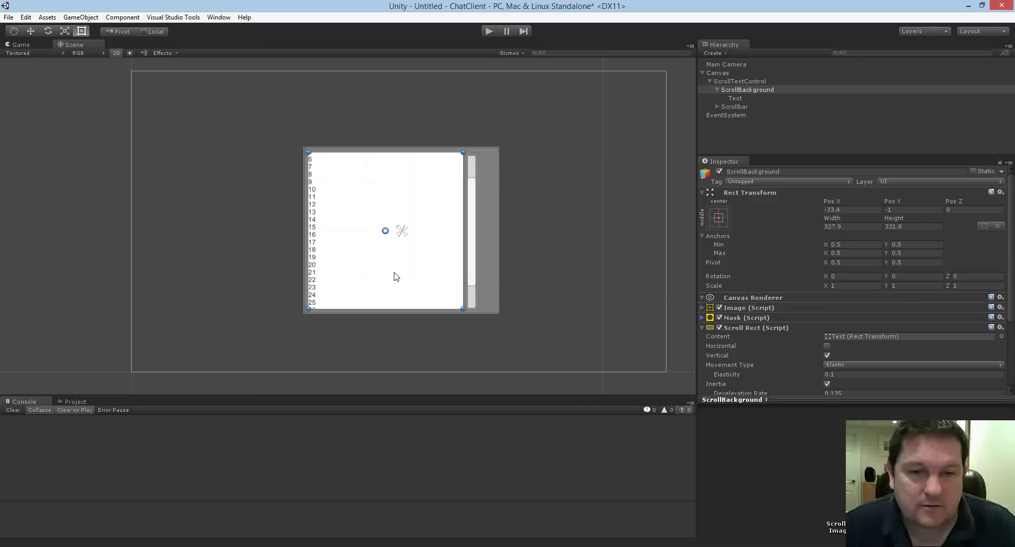
pyautogui.click(739, 328)
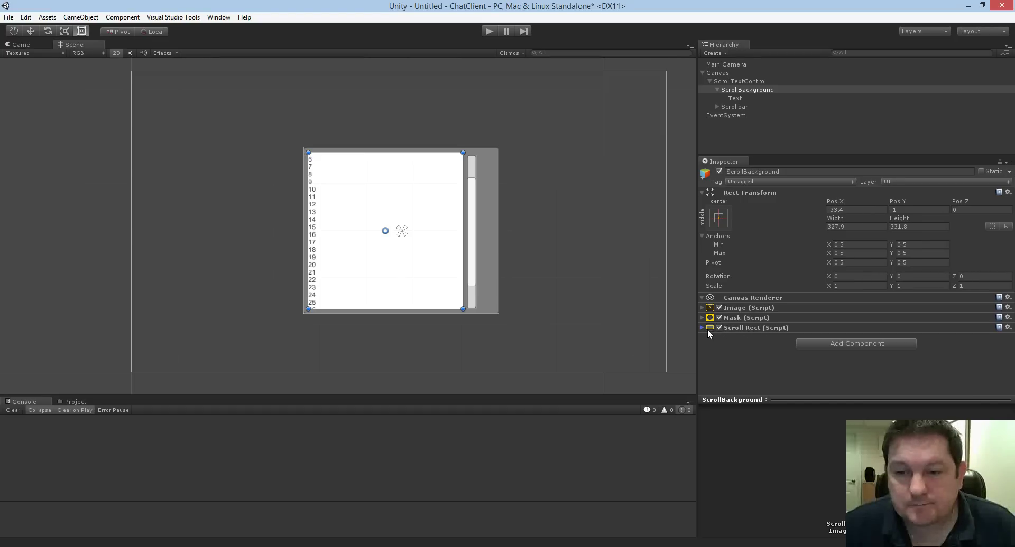
pyautogui.click(740, 99)
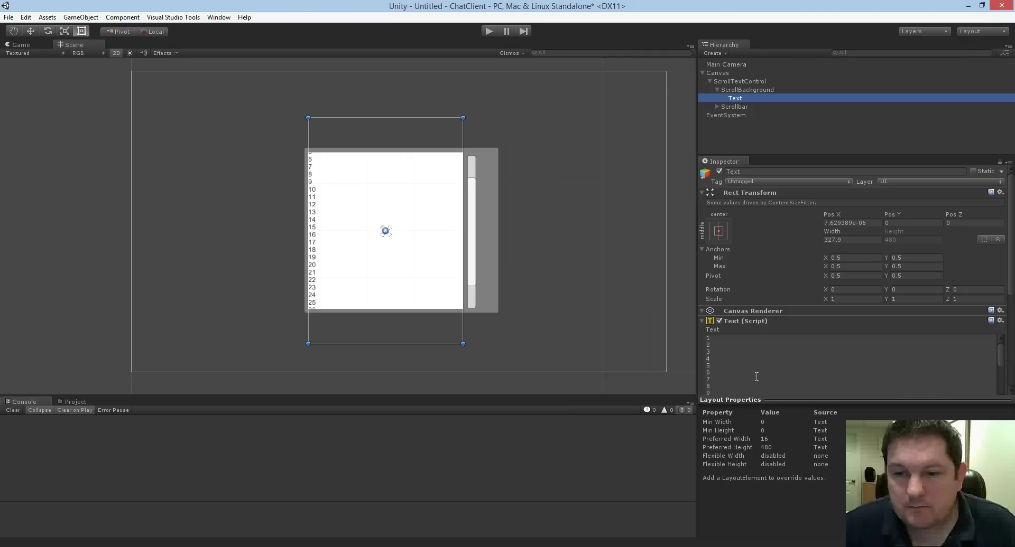
# Scroll through the Text object's Inspector settings.
pyautogui.scroll(-3, 762, 373)
pyautogui.scroll(-5, 899, 370)
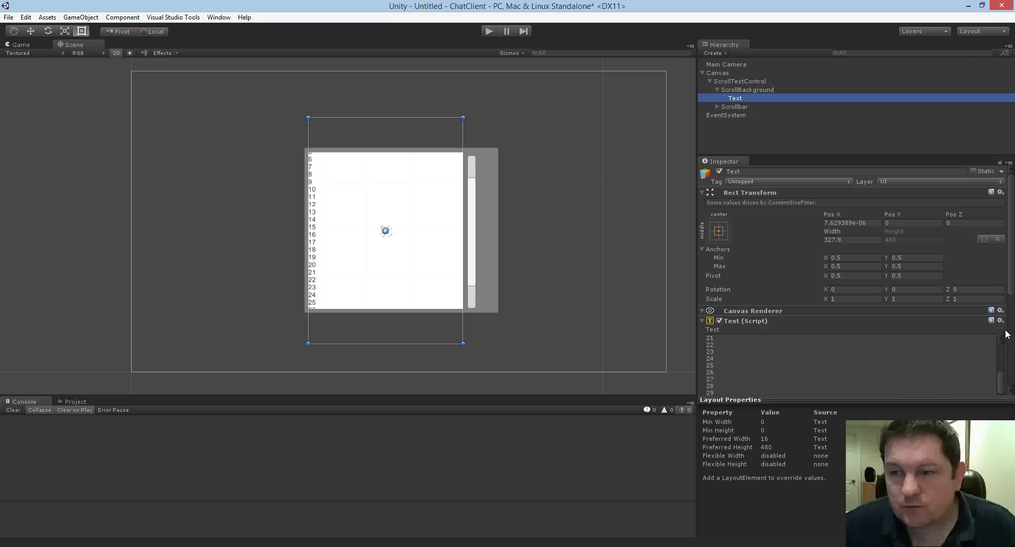
pyautogui.moveTo(1008, 283); pyautogui.dragTo(1009, 370)
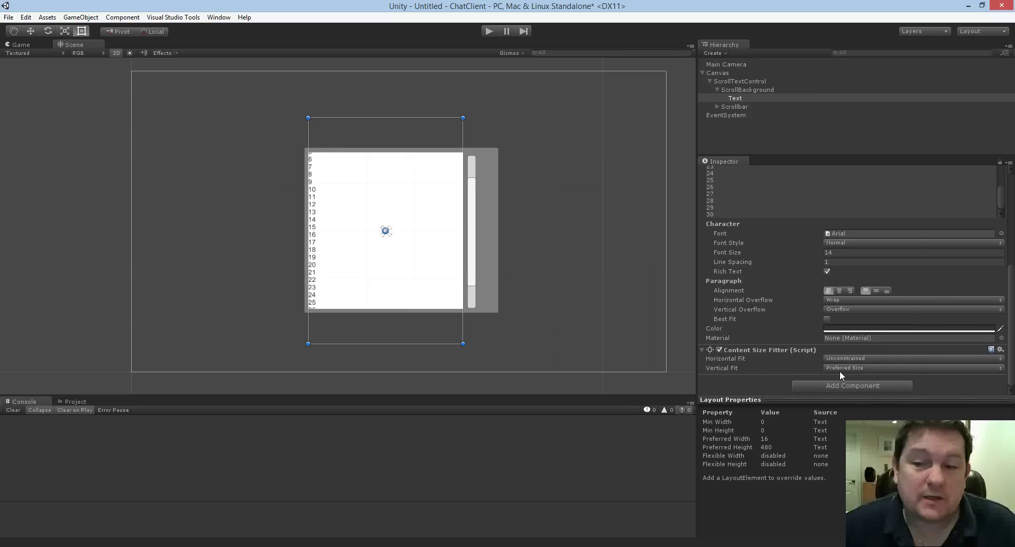
pyautogui.scroll(3, 797, 317)
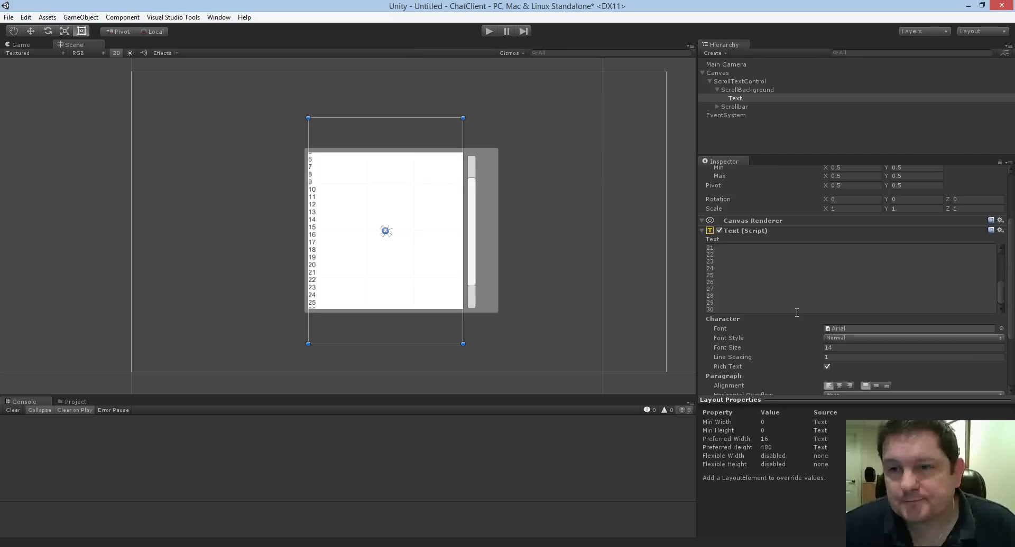
pyautogui.scroll(2, 800, 301)
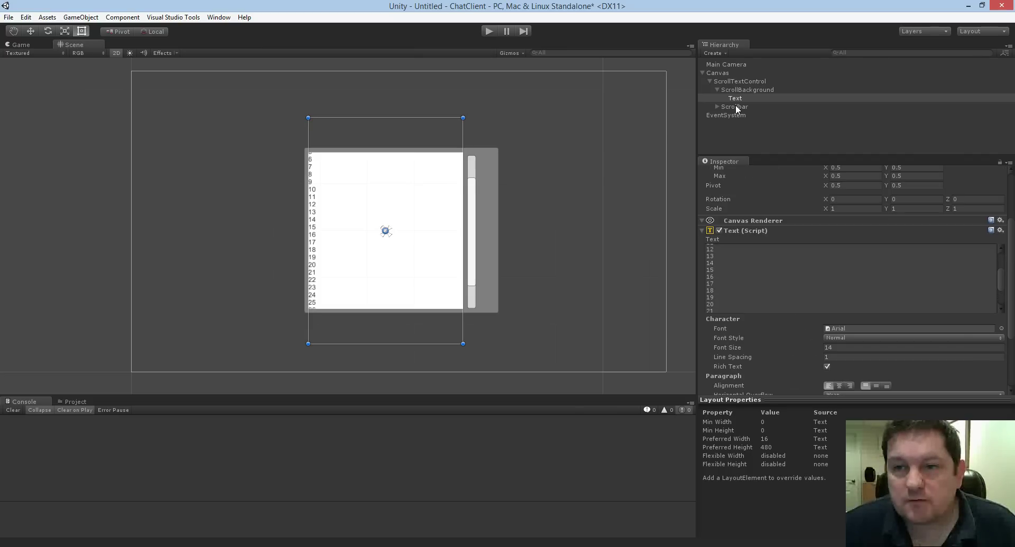
# Verify ScrollBackground's Scroll Rect Content and Vertical Scrollbar, then play and drag the scrollbar.
pyautogui.click(734, 88)
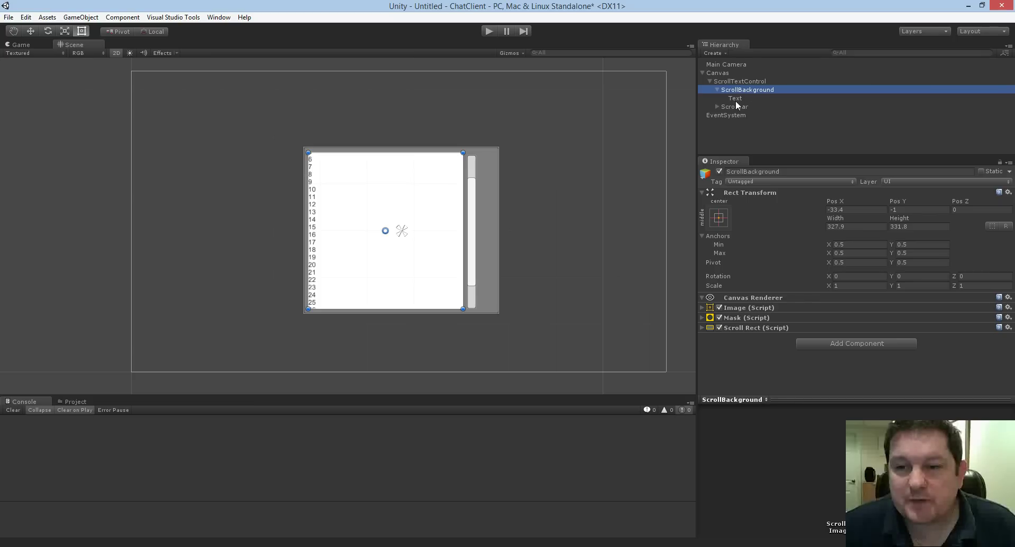
pyautogui.click(703, 326)
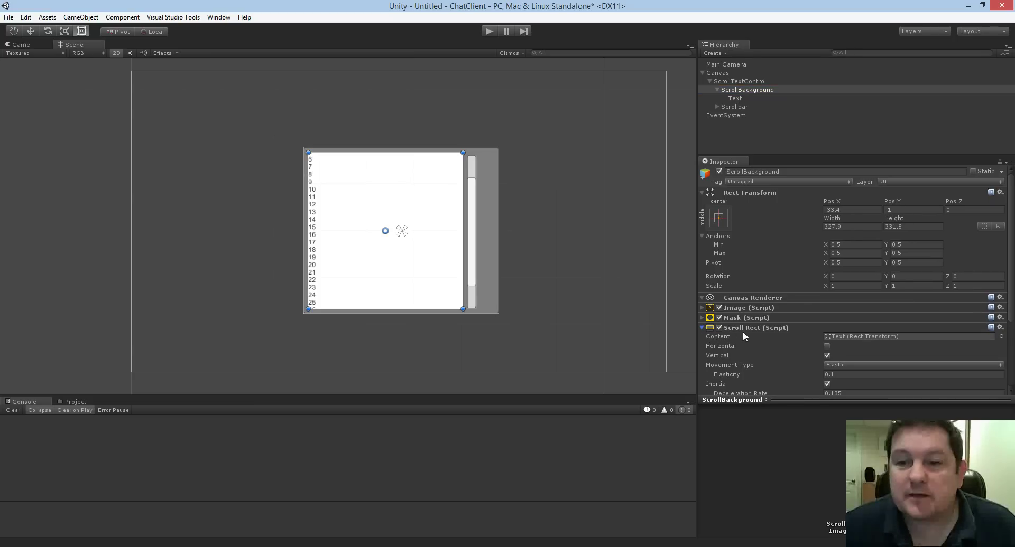
pyautogui.scroll(-2, 820, 347)
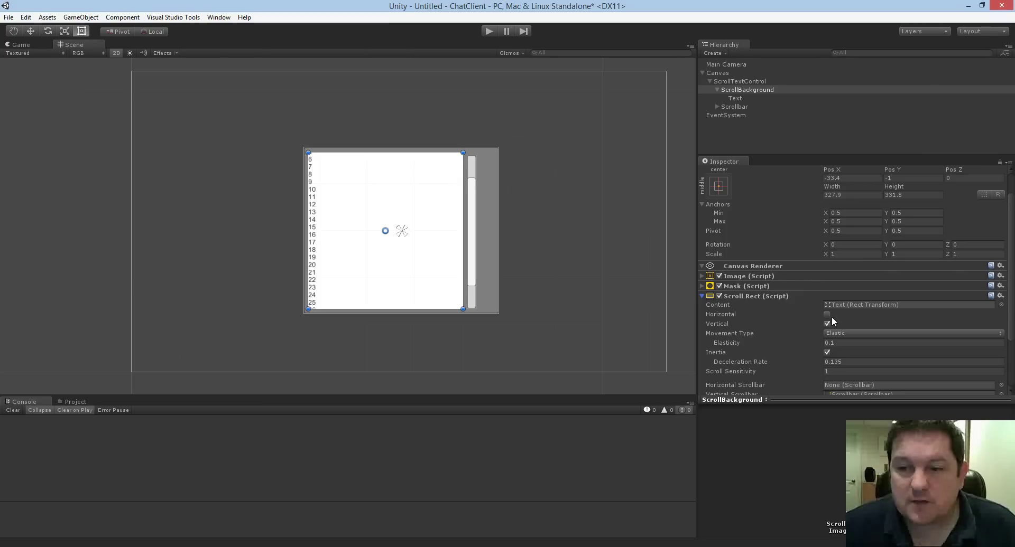
pyautogui.scroll(-3, 828, 338)
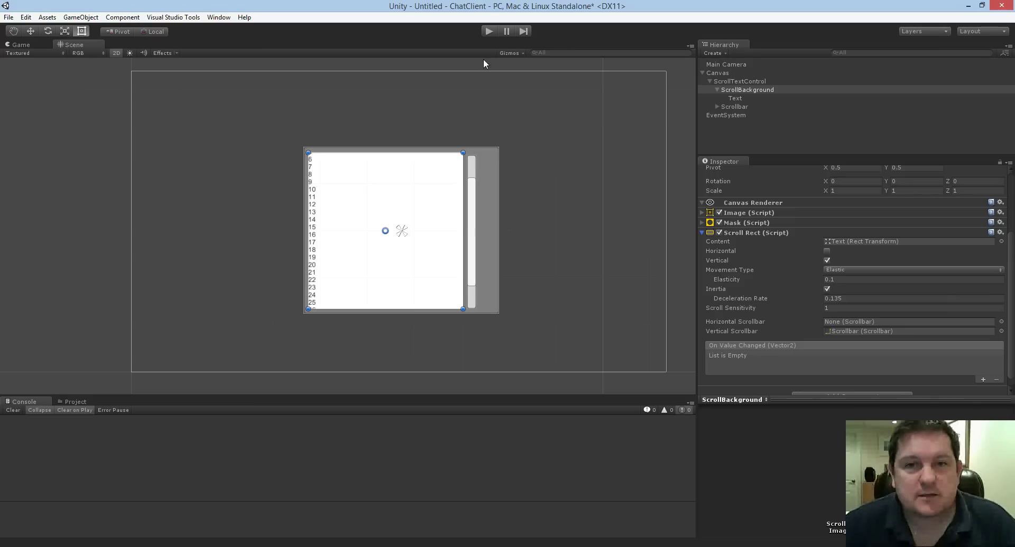
pyautogui.click(485, 31)
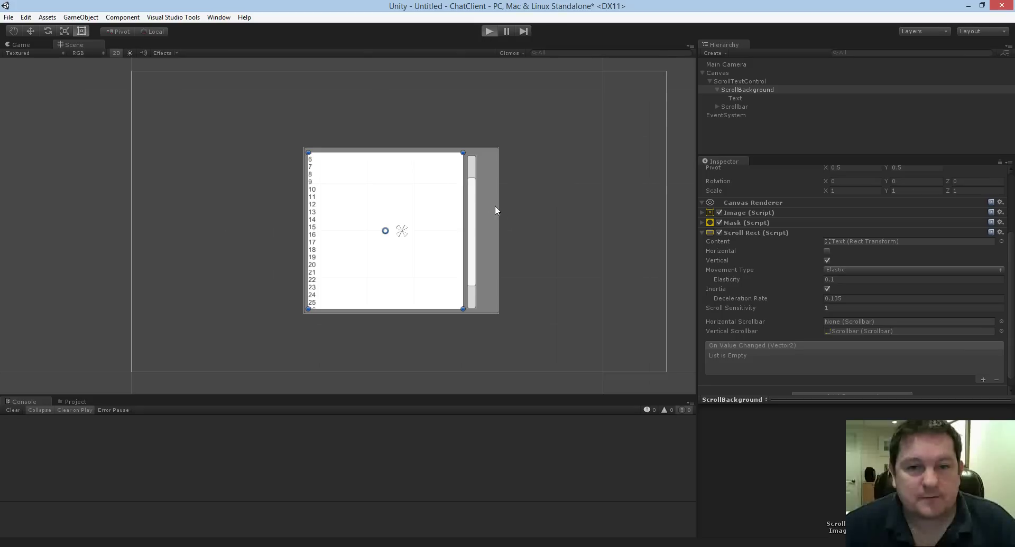
pyautogui.moveTo(433, 212); pyautogui.dragTo(435, 160)
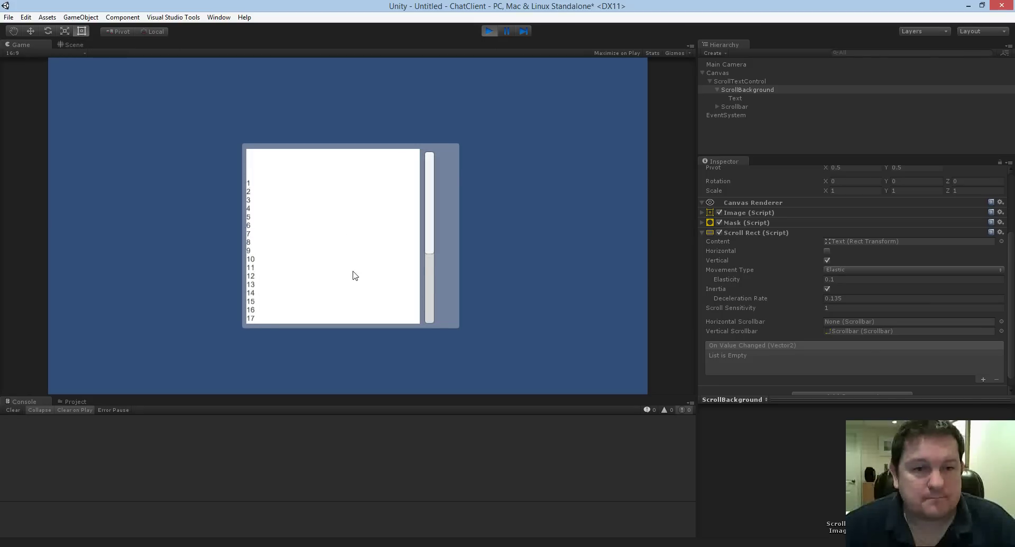